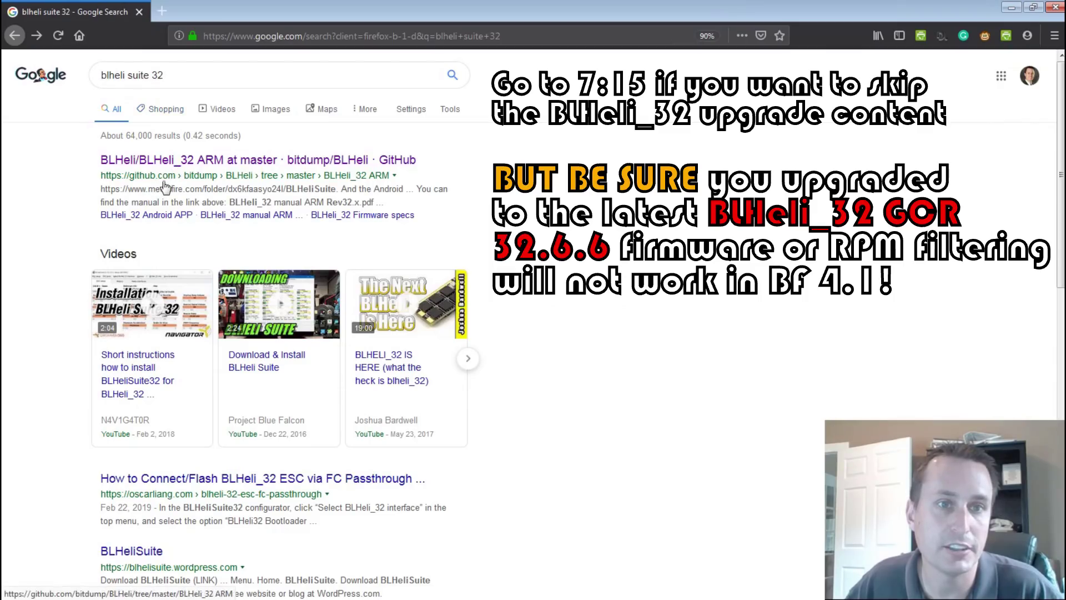
# - Download BLHeliSuite32_32700.zip from the Google Drive folder linked on the BLHeli_32 ARM GitHub page
pyautogui.click(192, 175)
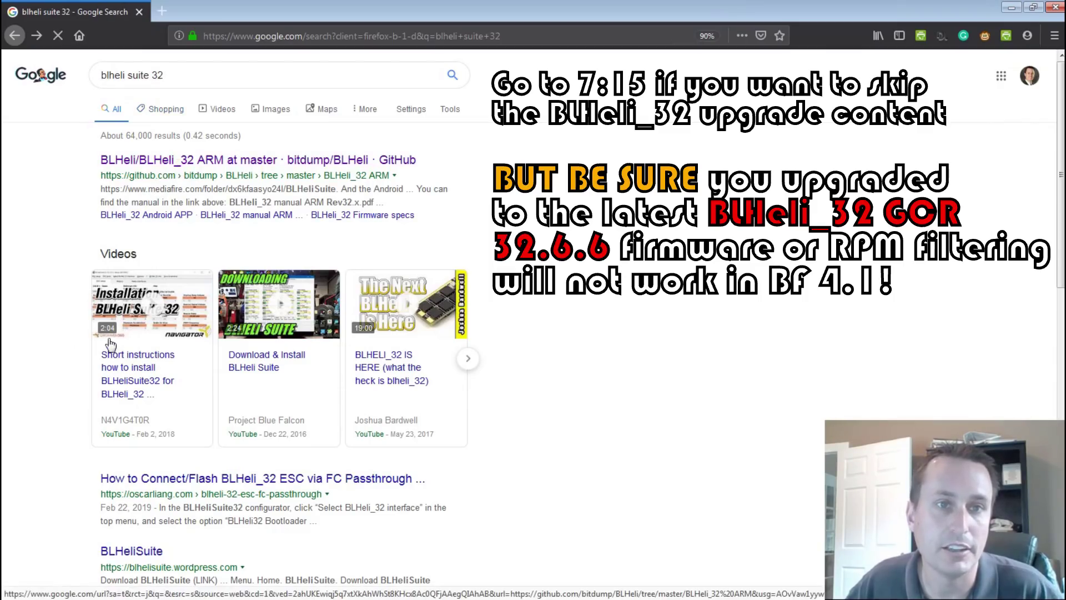
pyautogui.scroll(-4, 295, 357)
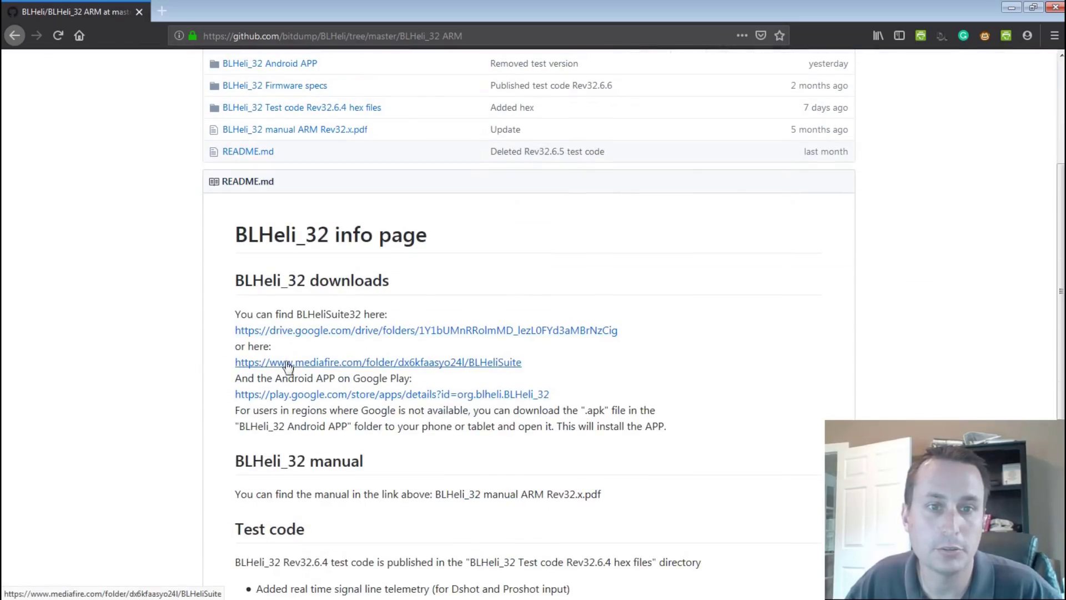
pyautogui.click(330, 331)
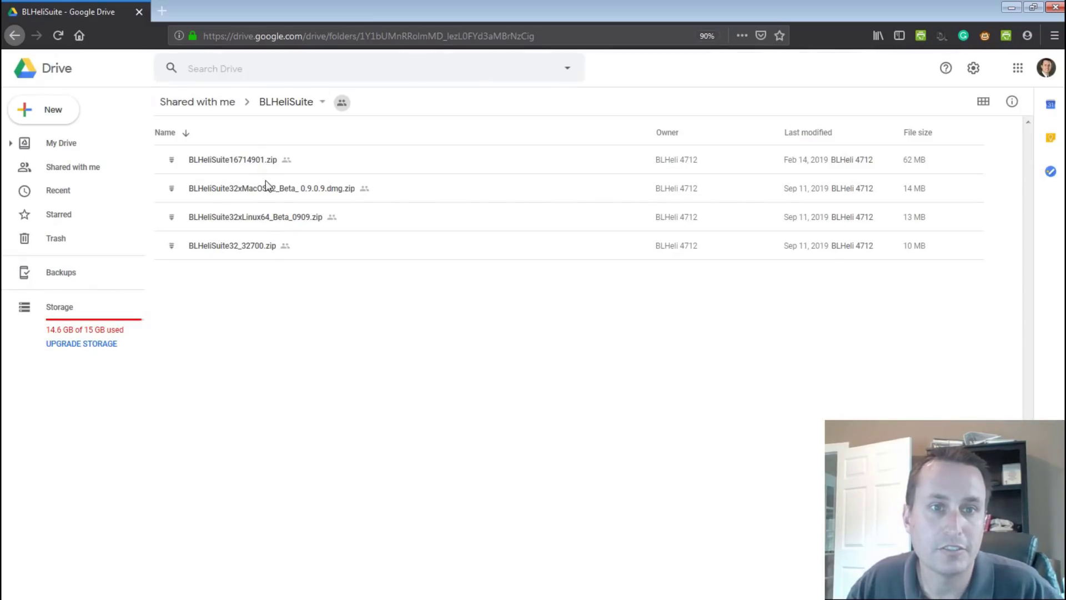
pyautogui.rightClick(245, 248)
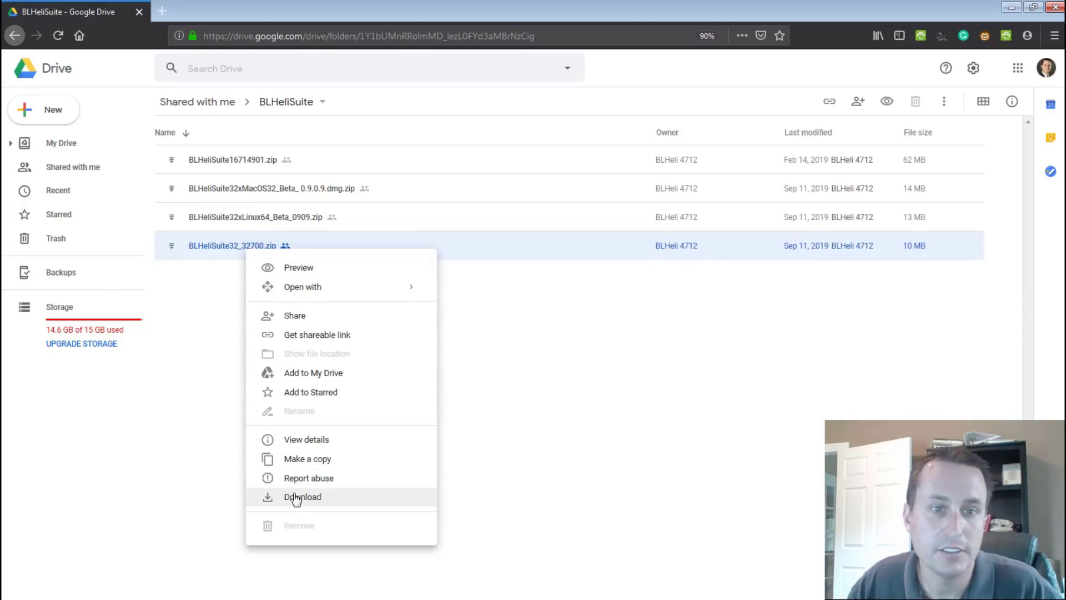
pyautogui.click(525, 422)
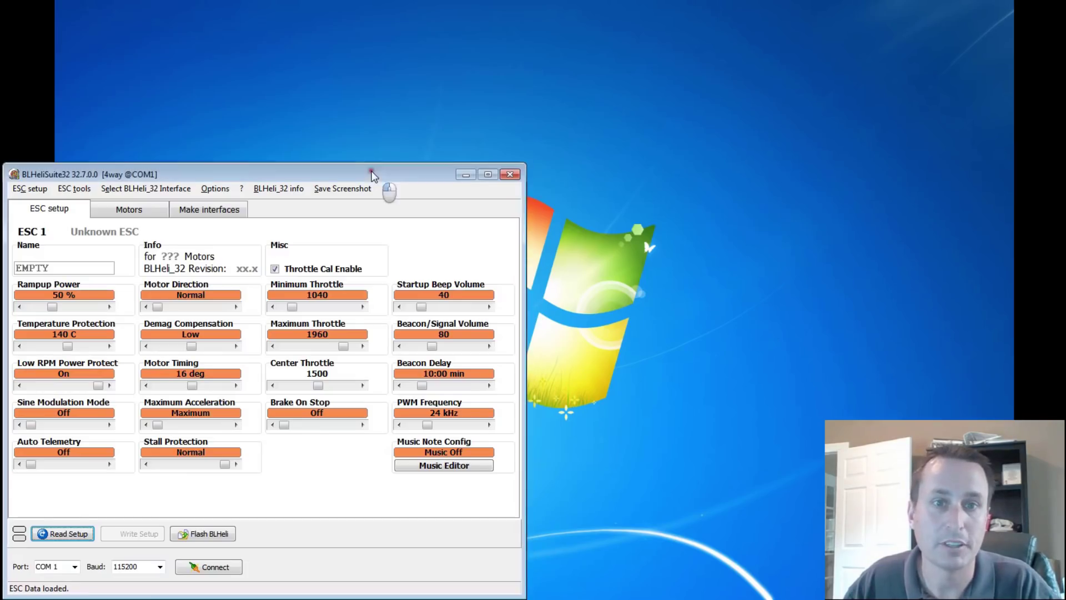
# - In BLHeliSuite32, connect to the flight controller on port COM 10 and try to read the ESC setup
pyautogui.moveTo(372, 176); pyautogui.dragTo(426, 79)
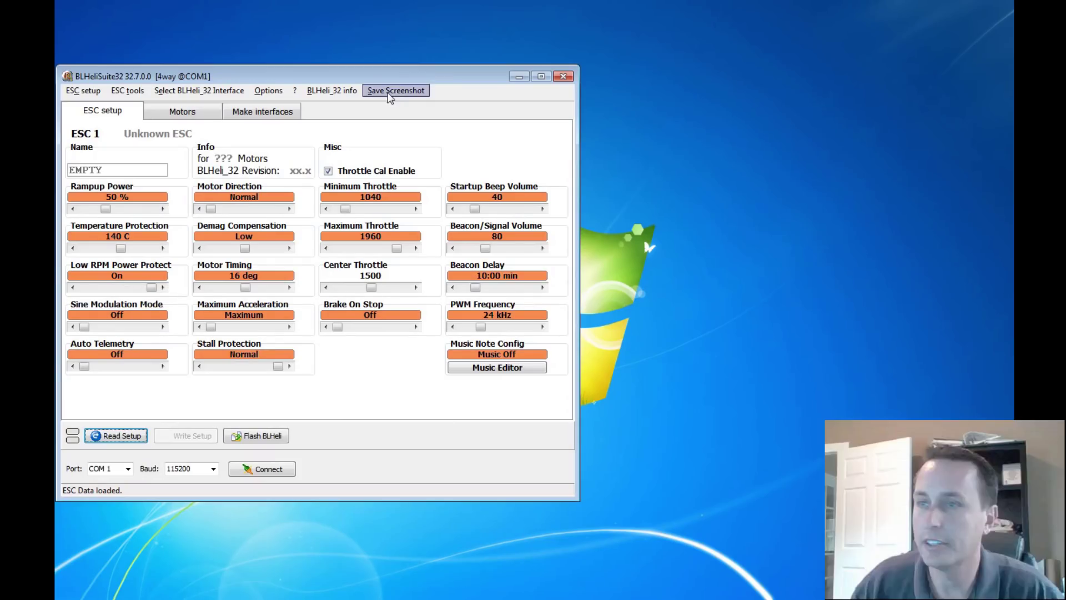
pyautogui.click(129, 469)
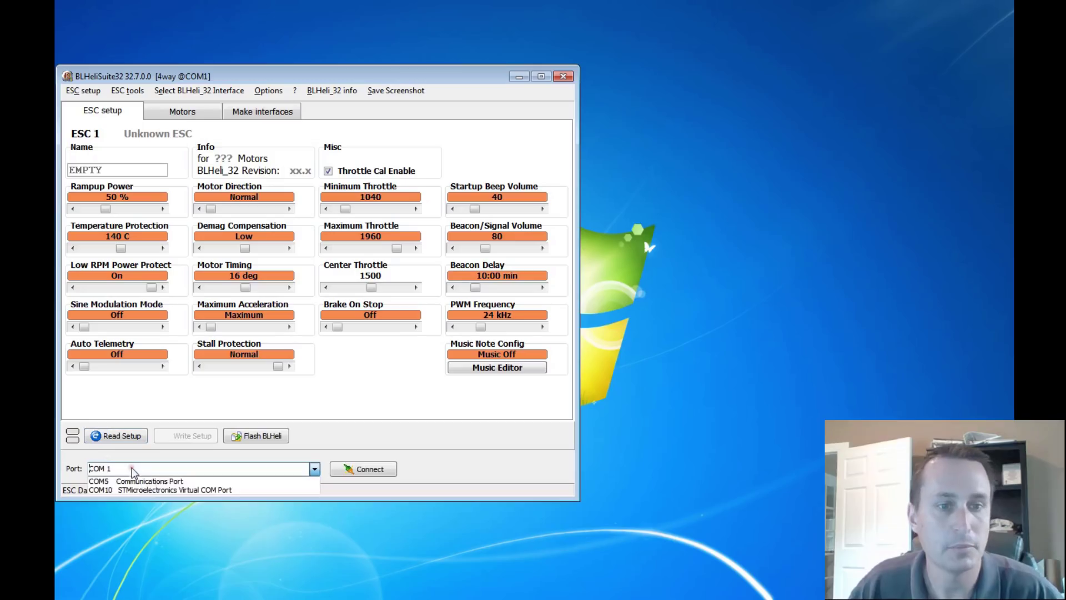
pyautogui.click(101, 491)
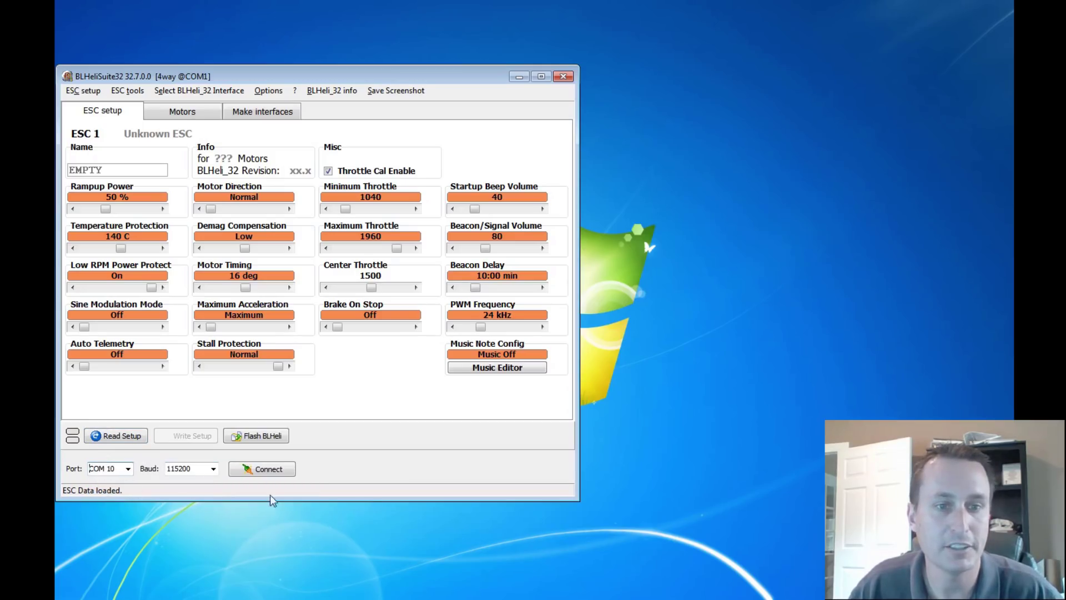
pyautogui.click(269, 469)
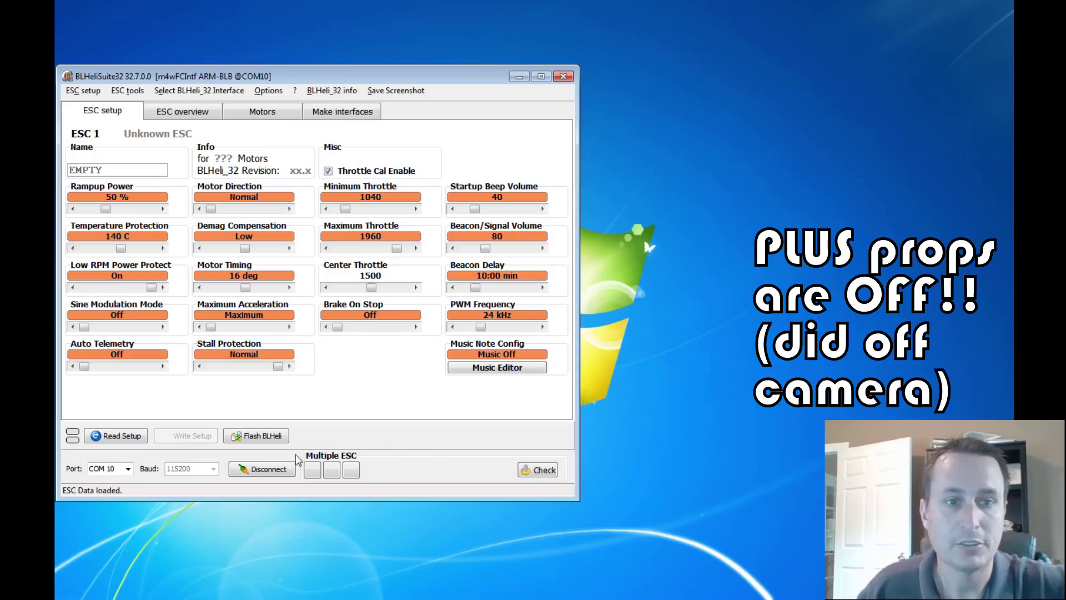
pyautogui.click(125, 436)
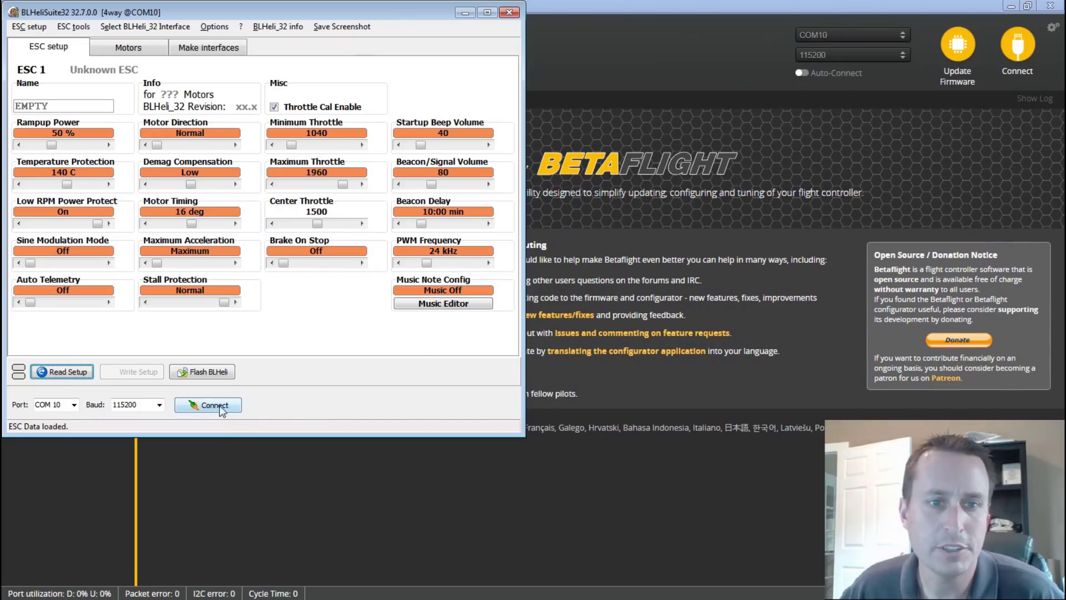
# - Disconnect BLHeliSuite32, and in Betaflight Configurator set the ESC/Motor protocol to DSHOT300 before disconnecting
pyautogui.click(220, 408)
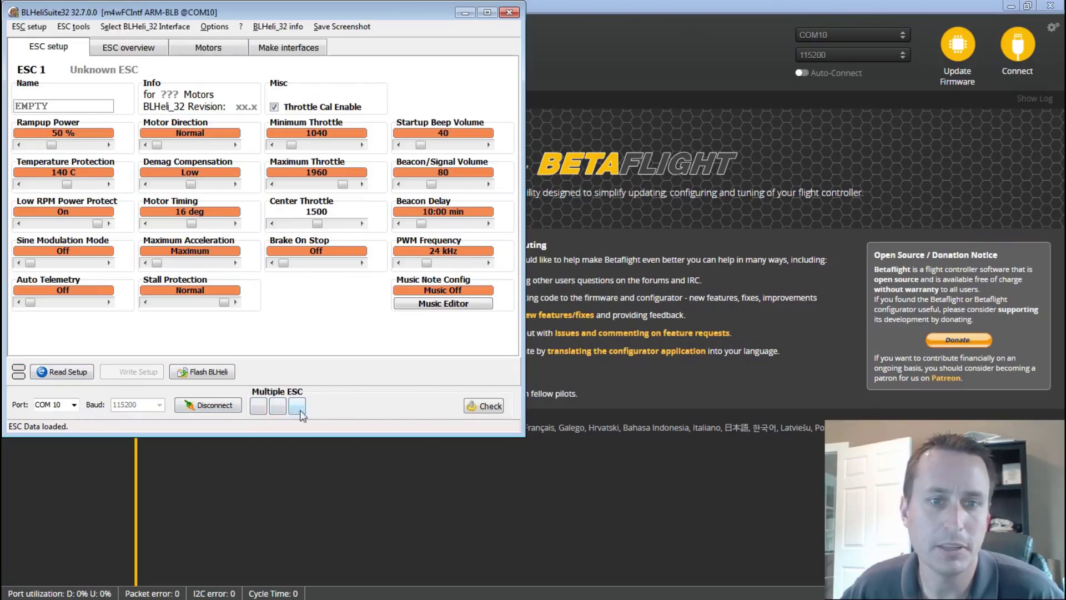
pyautogui.click(227, 410)
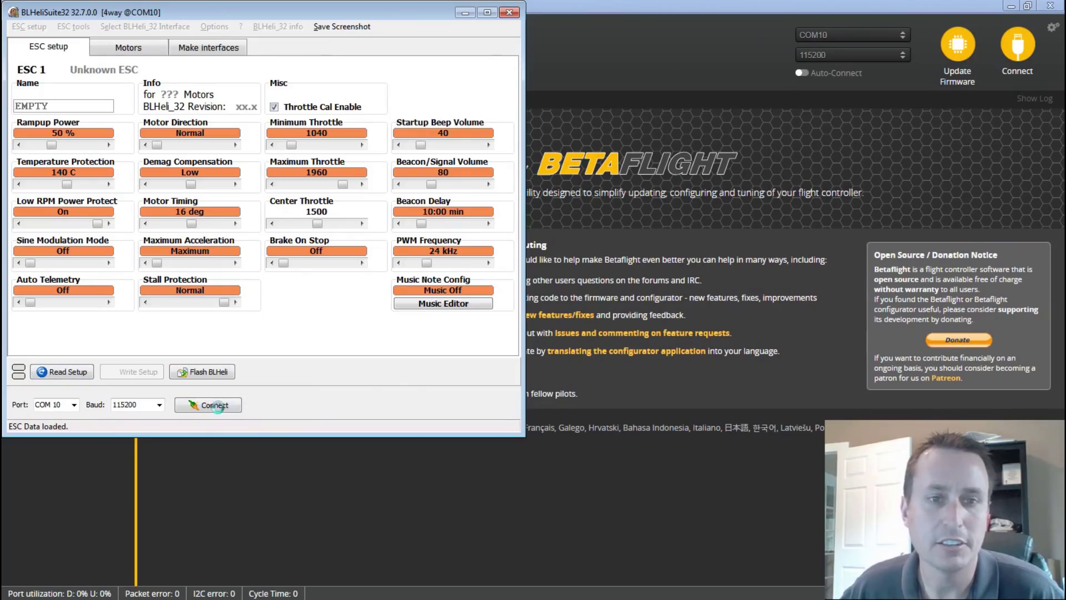
pyautogui.click(1017, 48)
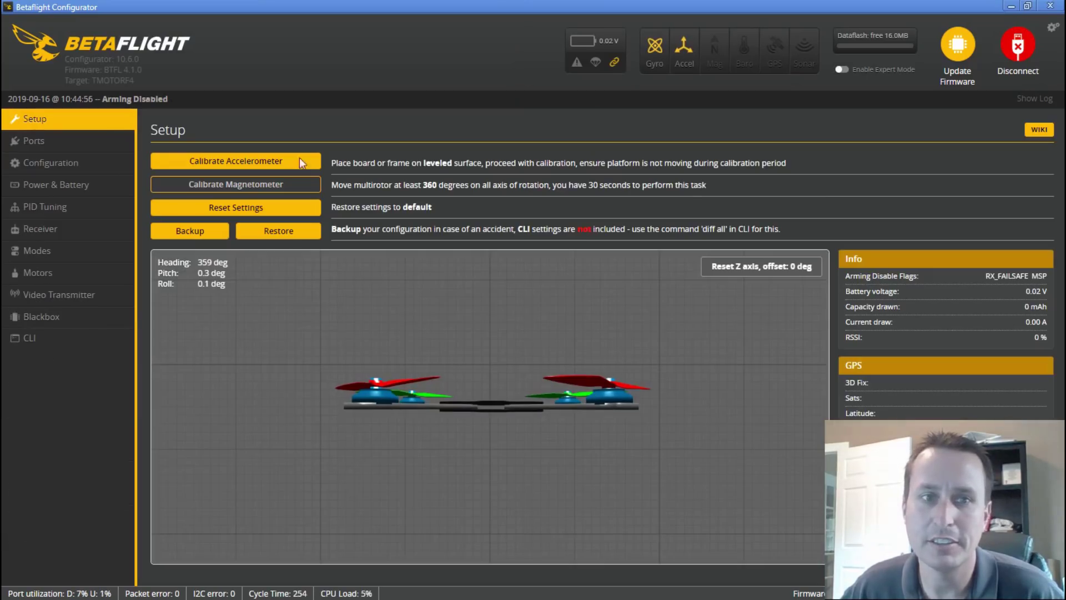
pyautogui.click(53, 162)
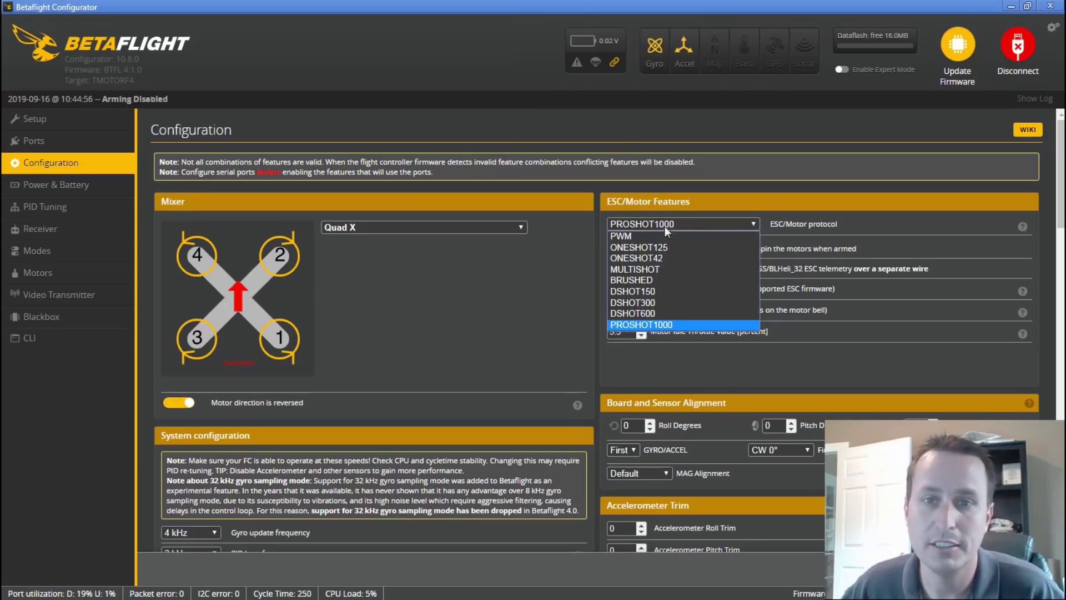
pyautogui.click(651, 303)
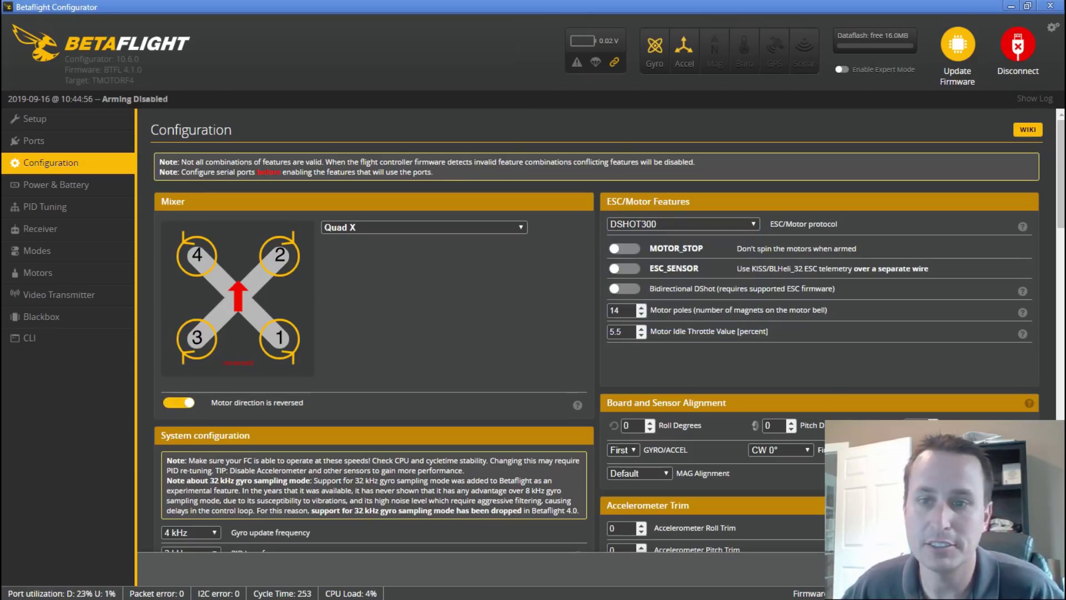
pyautogui.click(1017, 46)
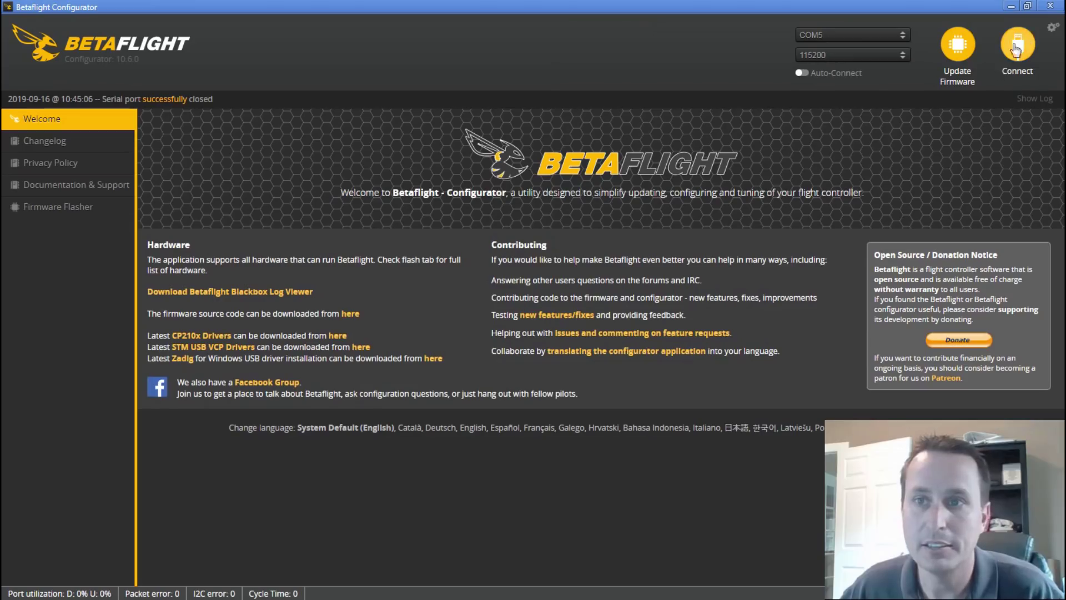
pyautogui.click(1010, 8)
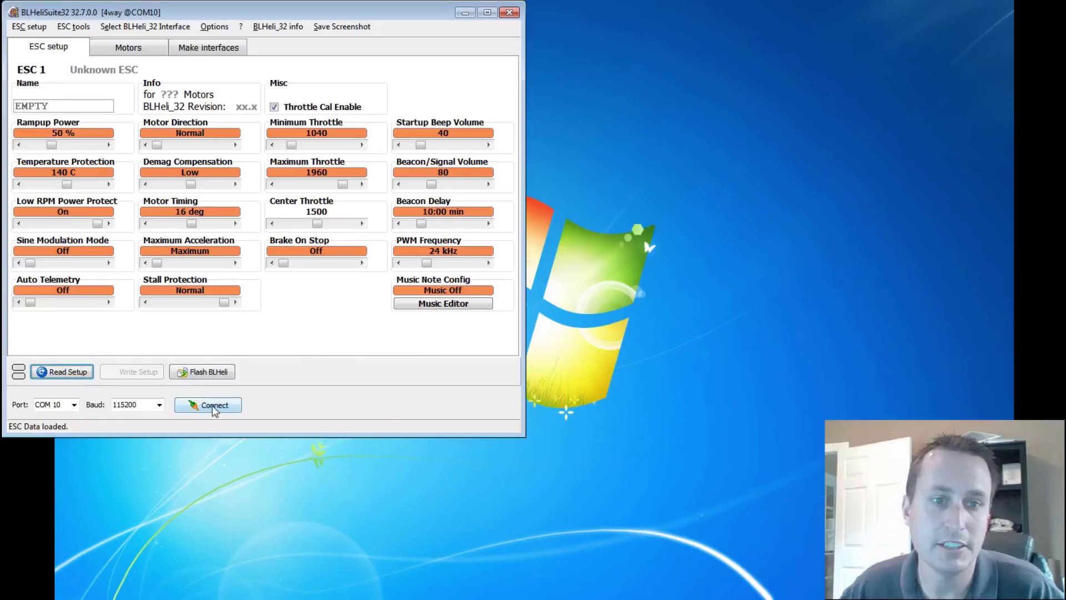
# - Reconnect BLHeliSuite32 on COM 10 and read the setup of the connected ESCs
pyautogui.click(213, 405)
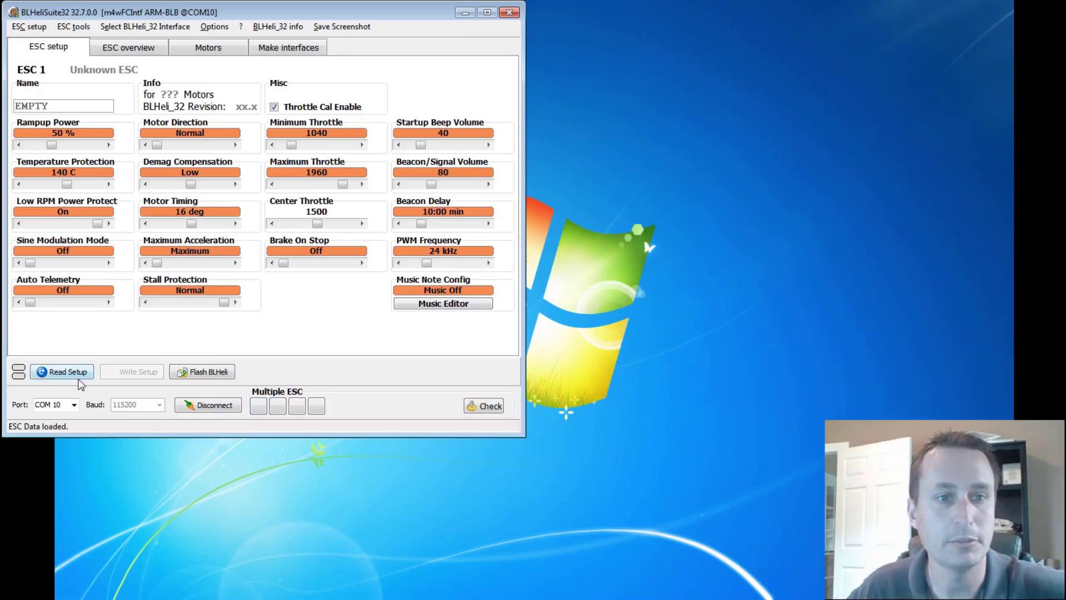
pyautogui.click(75, 373)
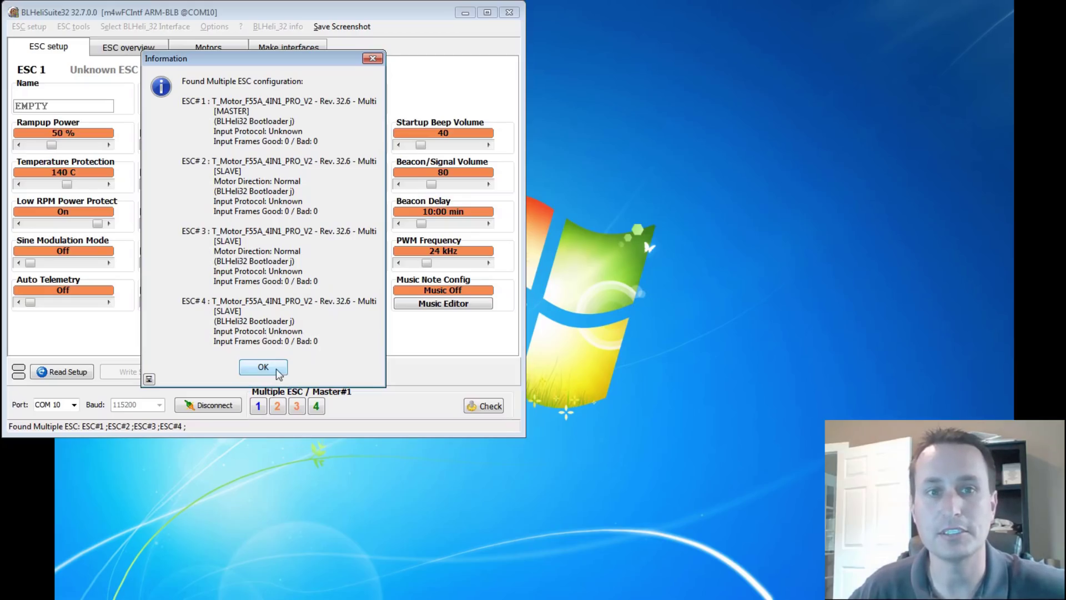
pyautogui.click(263, 367)
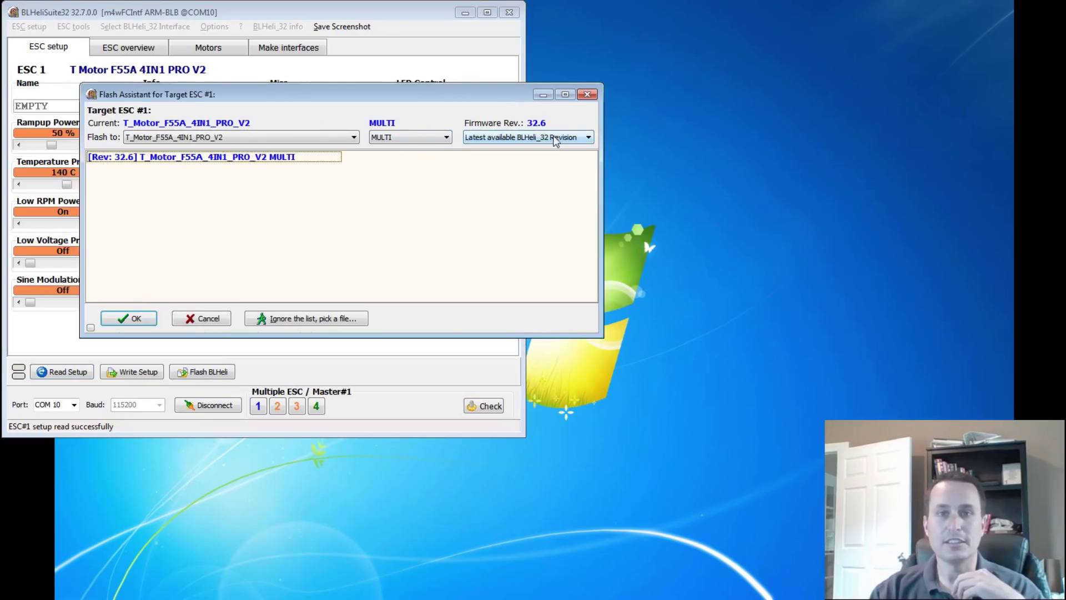
# - Check which BLHeli_32 firmware revisions the Flash Assistant offers for ESC 1, without flashing any
pyautogui.click(541, 139)
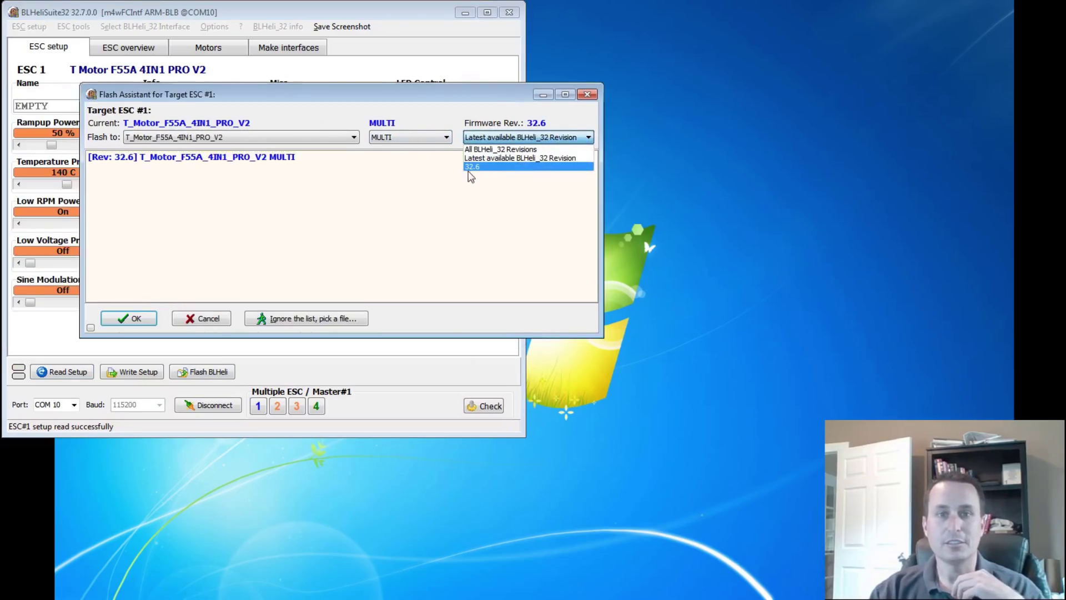
pyautogui.click(516, 202)
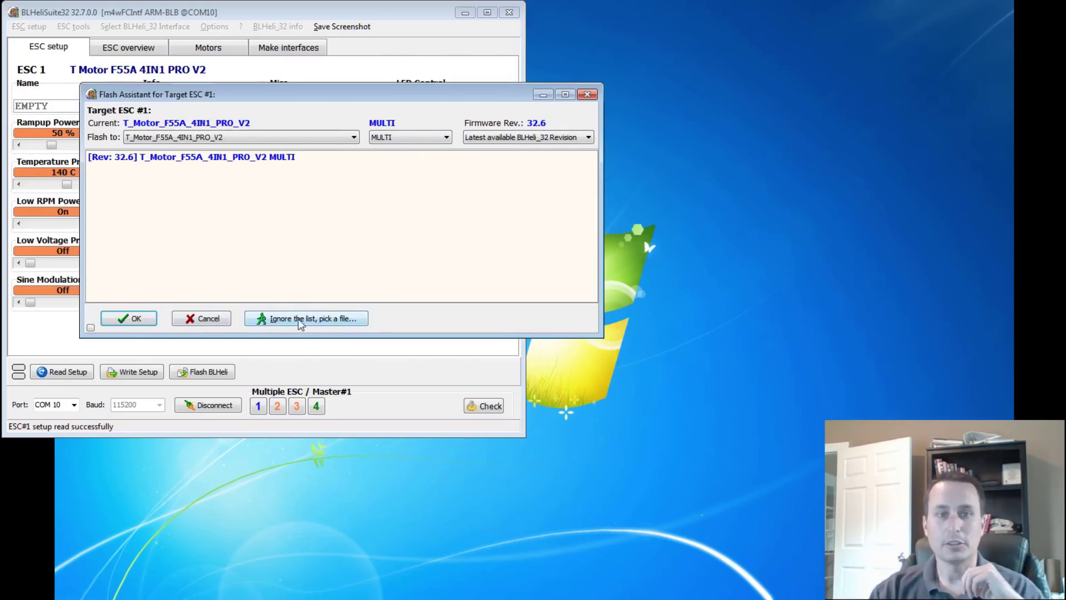
pyautogui.click(217, 319)
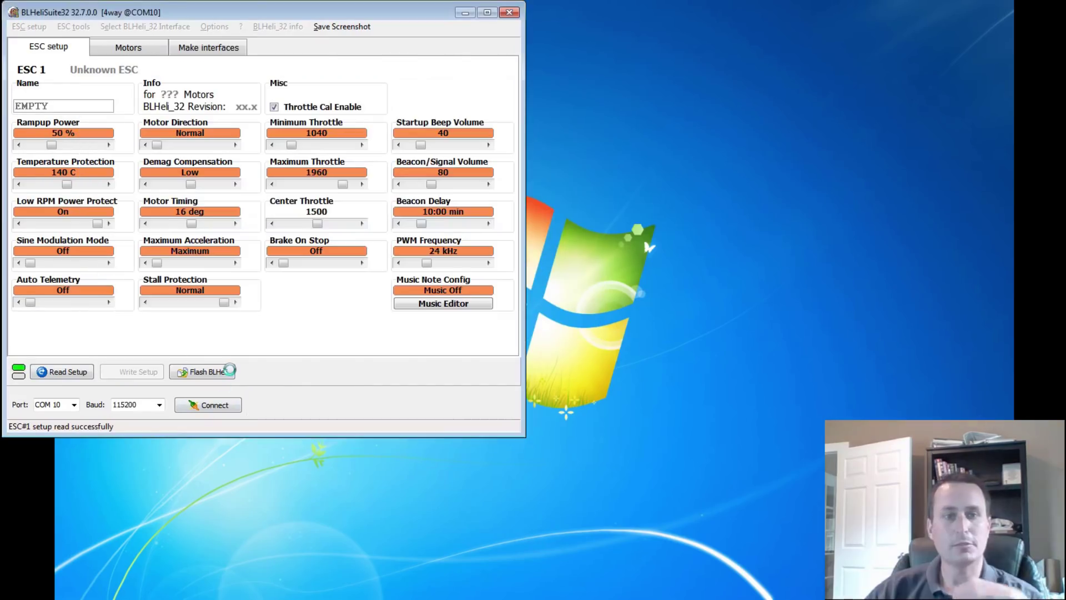
pyautogui.click(229, 369)
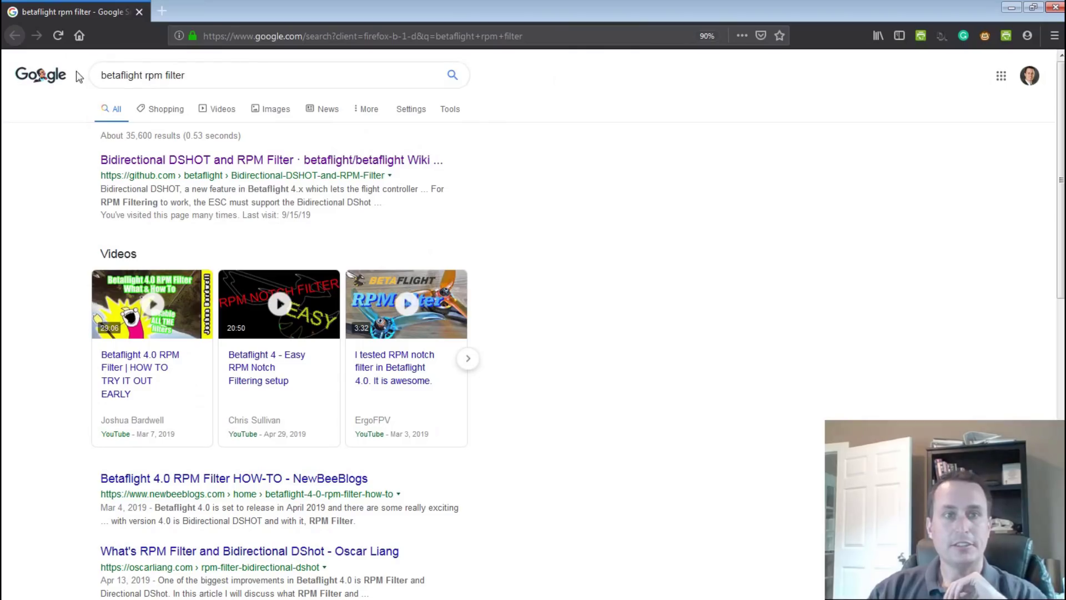
# - In the browser, open Betaflight's Bidirectional DSHOT and RPM Filter wiki page and follow its 32.6.6 firmware link
pyautogui.click(188, 167)
pyautogui.scroll(-5, 425, 285)
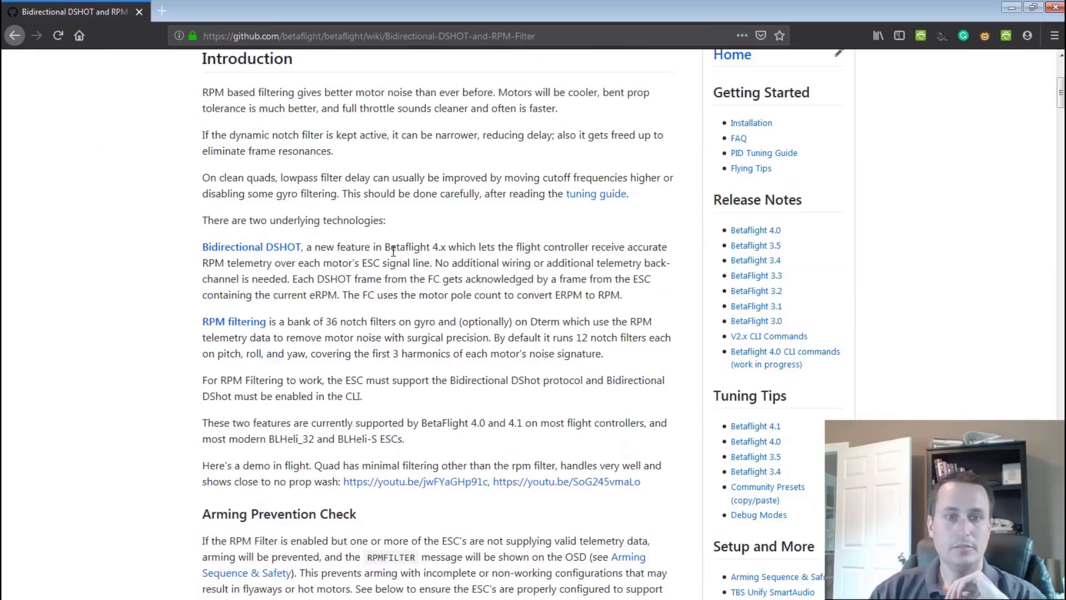
pyautogui.scroll(-6, 449, 298)
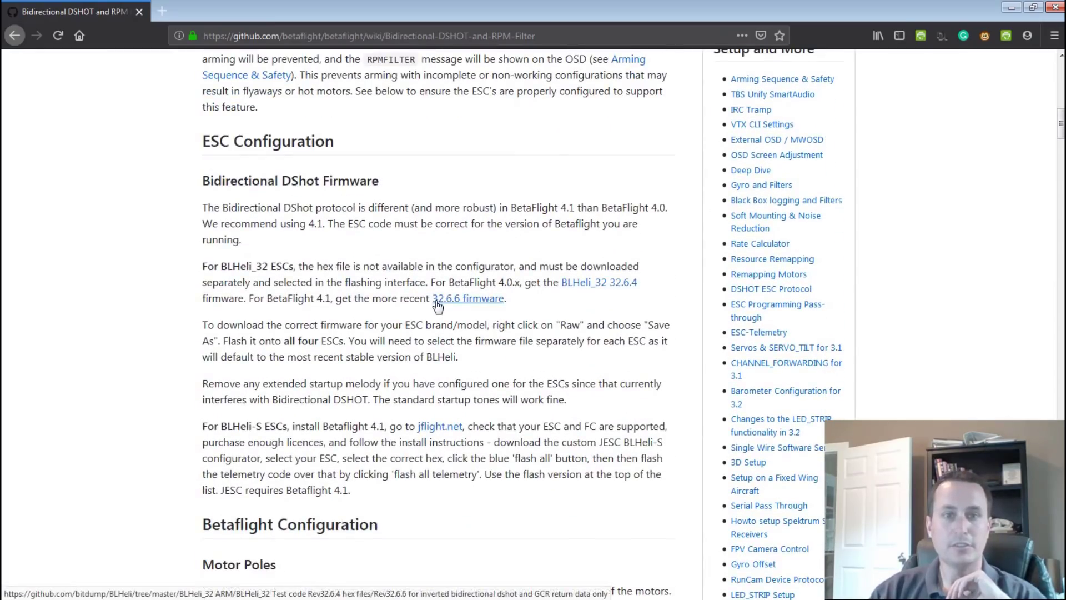
pyautogui.click(471, 304)
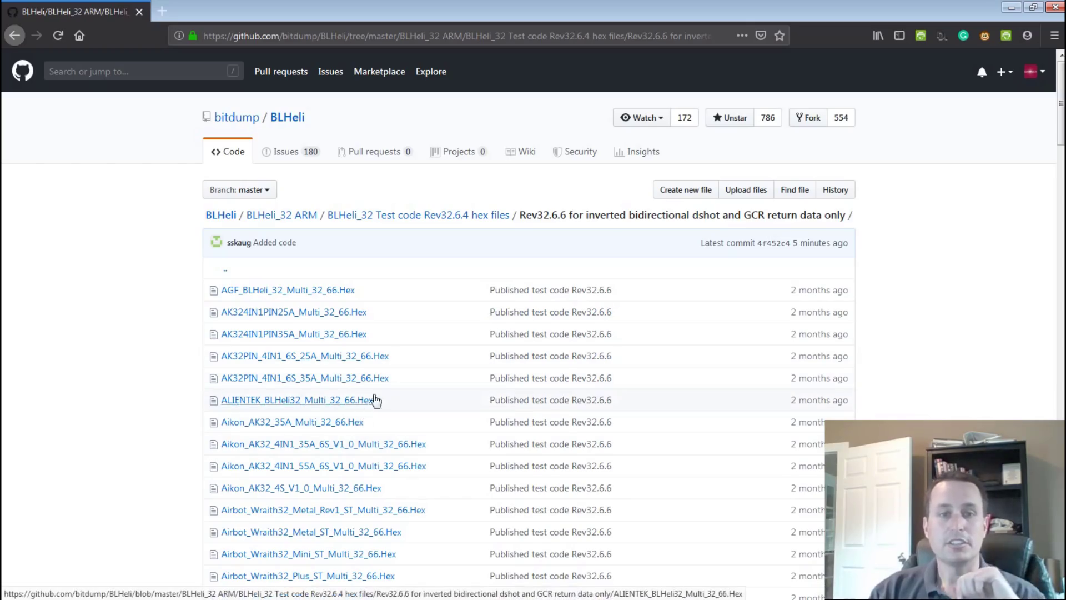
# - Look through the Rev32.6.6 hex files for the one matching the T_Motor_F55A_4IN1_PRO_V2 ESC
pyautogui.scroll(-7, 383, 389)
pyautogui.scroll(-16, 390, 379)
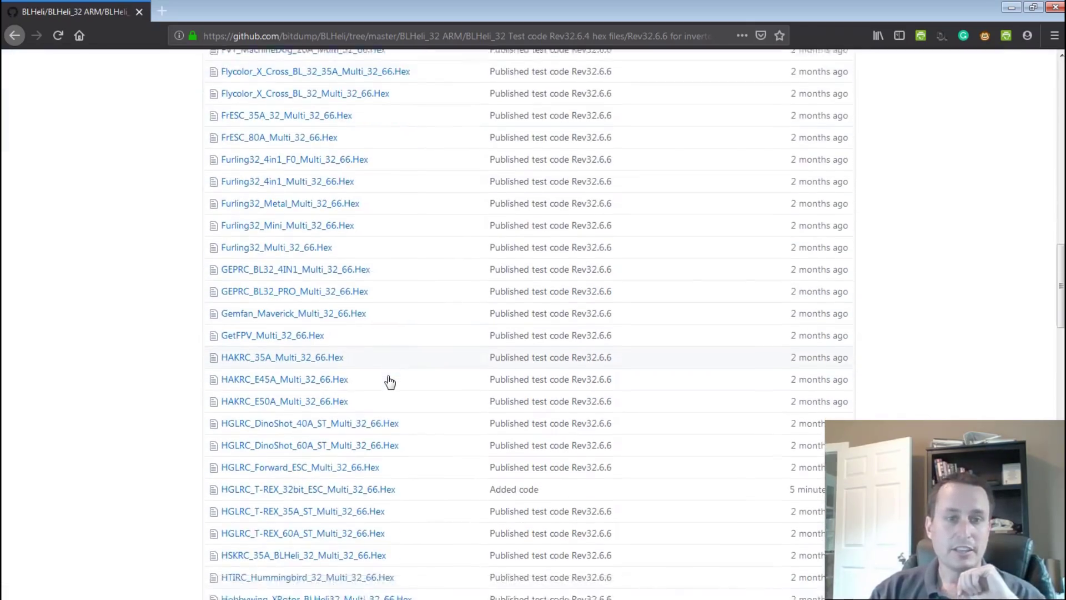
pyautogui.scroll(-10, 387, 381)
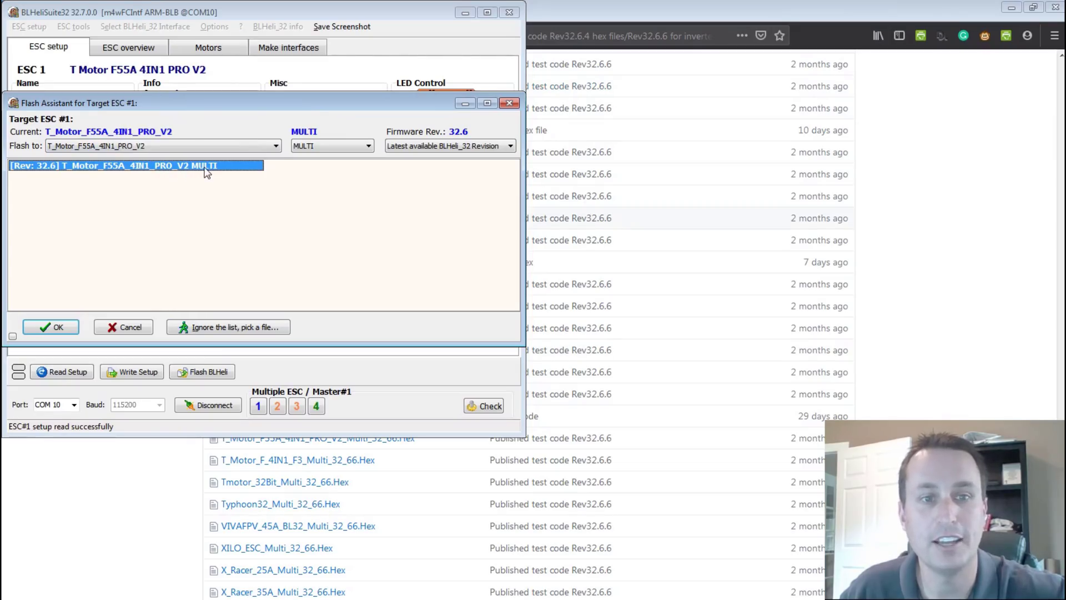
pyautogui.click(135, 444)
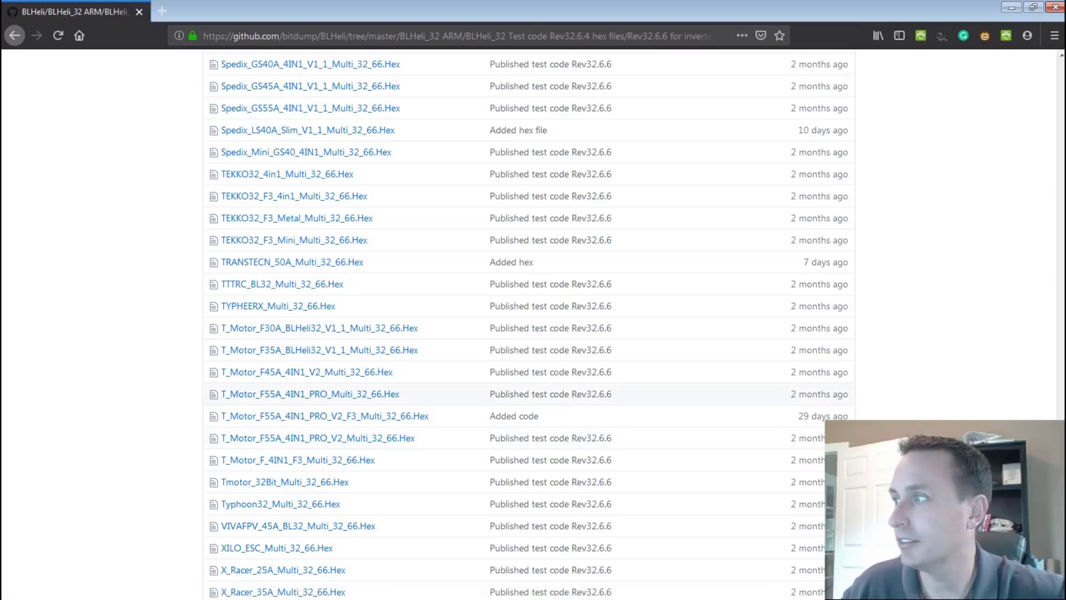
# - In BLHeliSuite32, reopen the Flash Assistant for ESC 1 and check the exact firmware target name
pyautogui.hotkey('alt', 'Tab')
pyautogui.click(123, 328)
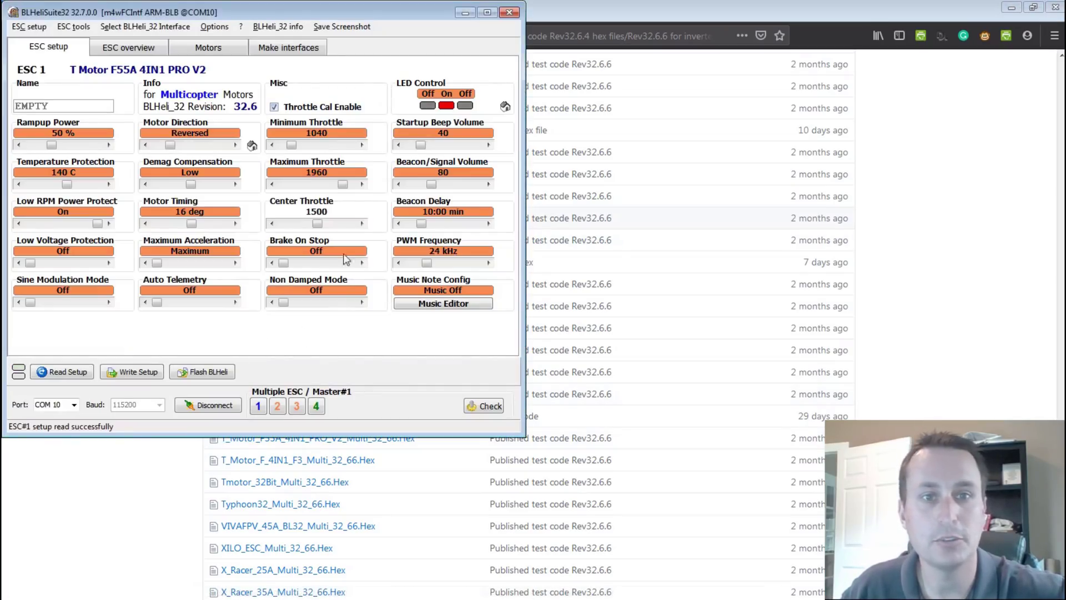
pyautogui.click(201, 372)
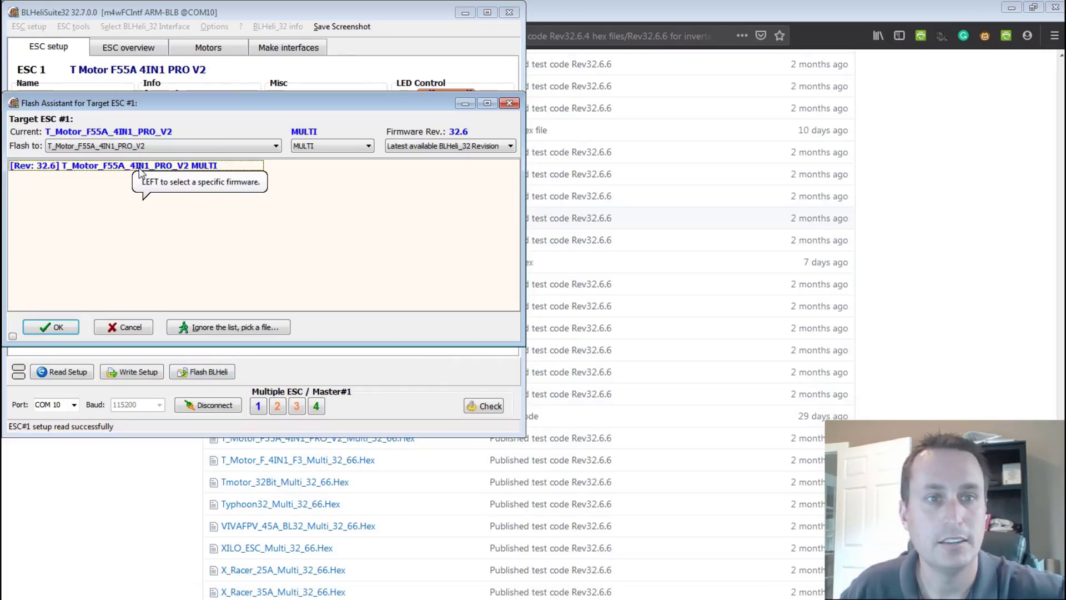
pyautogui.click(153, 185)
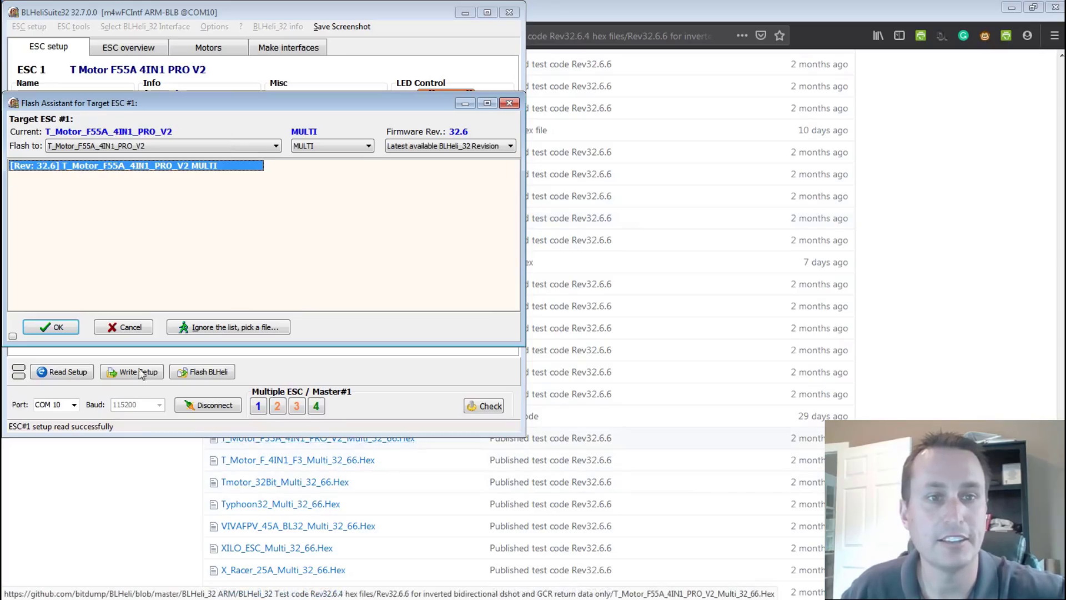
# - Back in the browser, open the T_Motor_F55A_4IN1_PRO_V2_Multi_32_66.Hex file page from the Rev32.6.6 folder
pyautogui.click(358, 448)
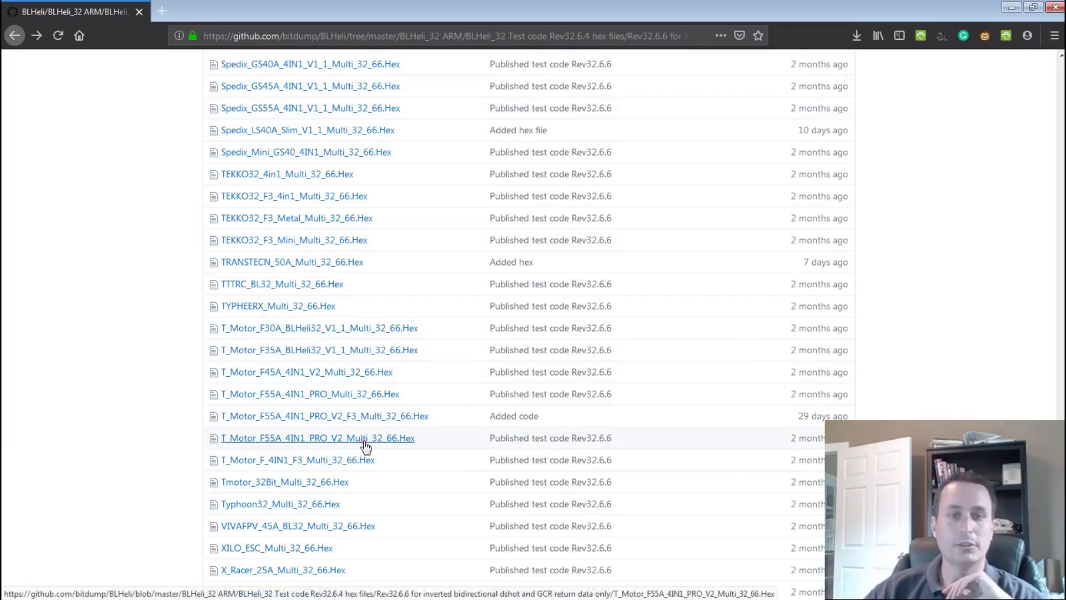
pyautogui.click(364, 441)
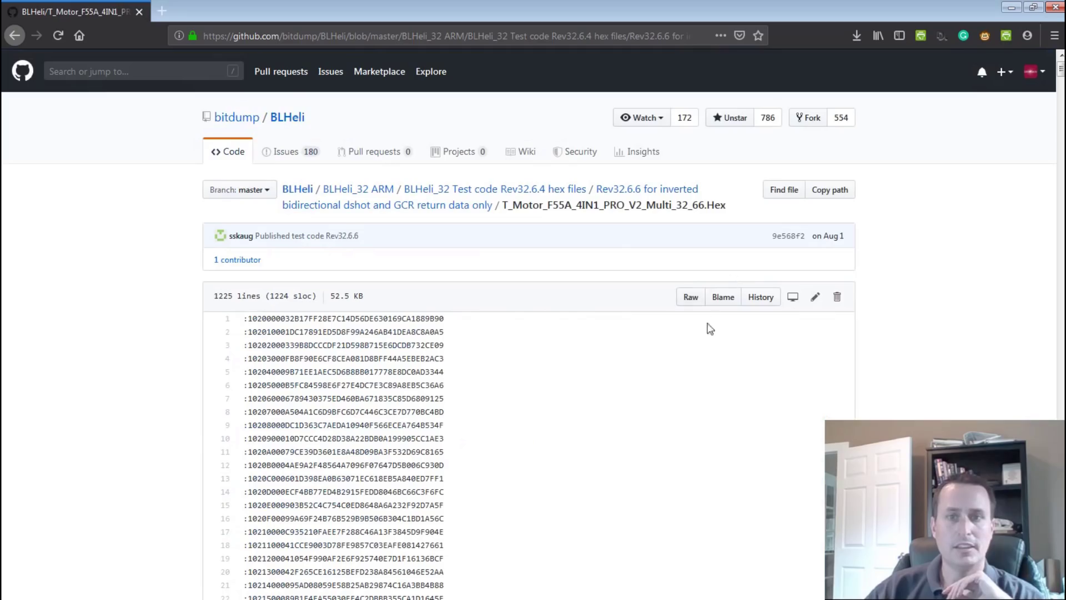
# - Download the raw T_Motor_F55A_4IN1_PRO_V2_Multi_32_66.Hex file from its GitHub page
pyautogui.rightClick(692, 300)
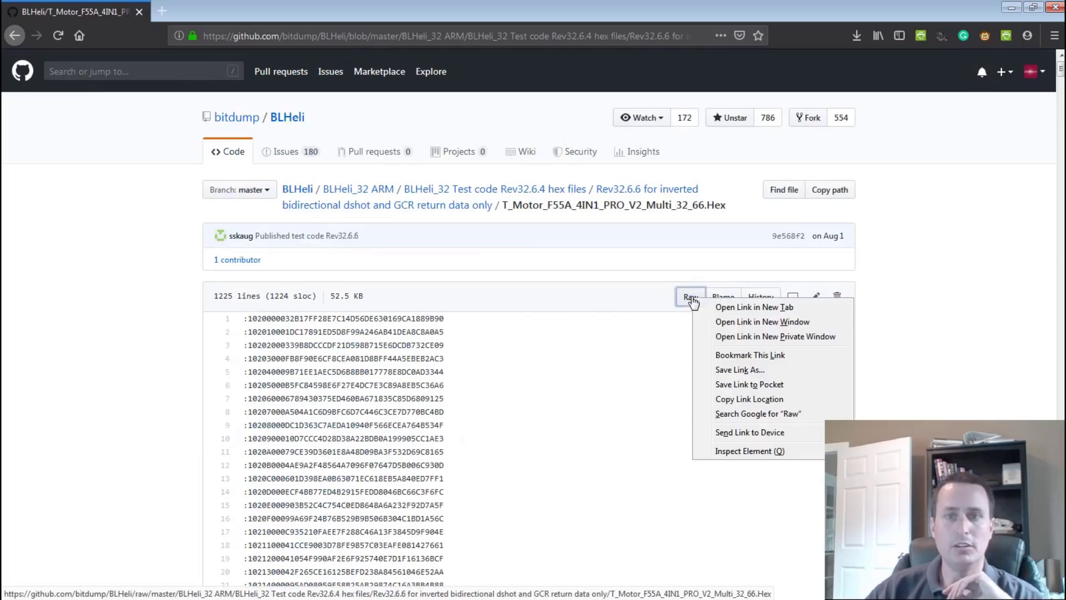
pyautogui.click(733, 369)
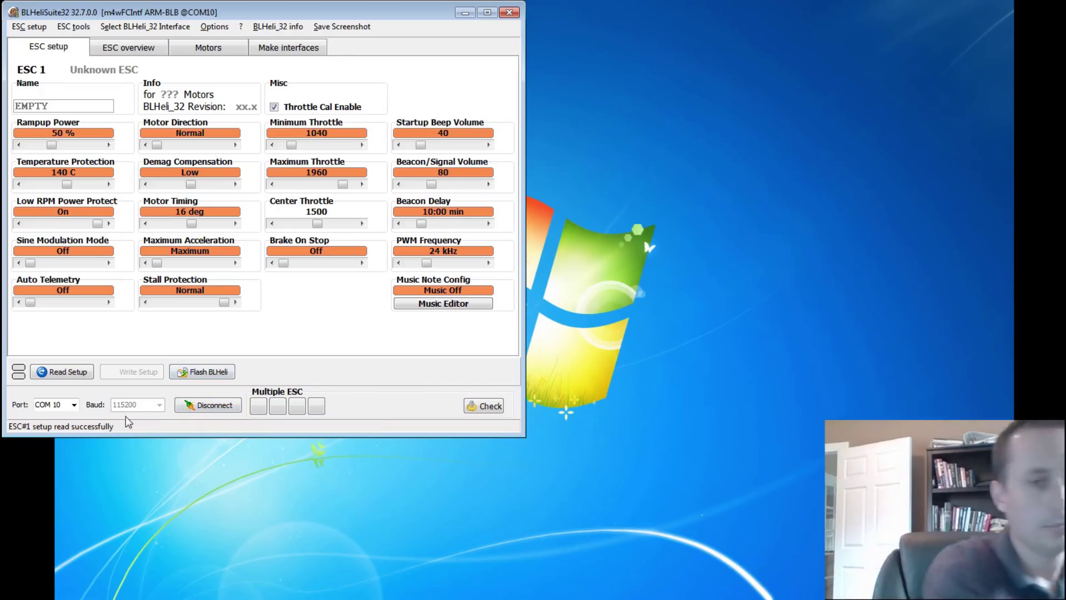
# - In BLHeliSuite32, read the ESC setup, flash ESC 1 with the downloaded T_Motor_F55A_4IN1_PRO_V2_Multi_32_66.Hex file, and write its current settings back
pyautogui.click(58, 372)
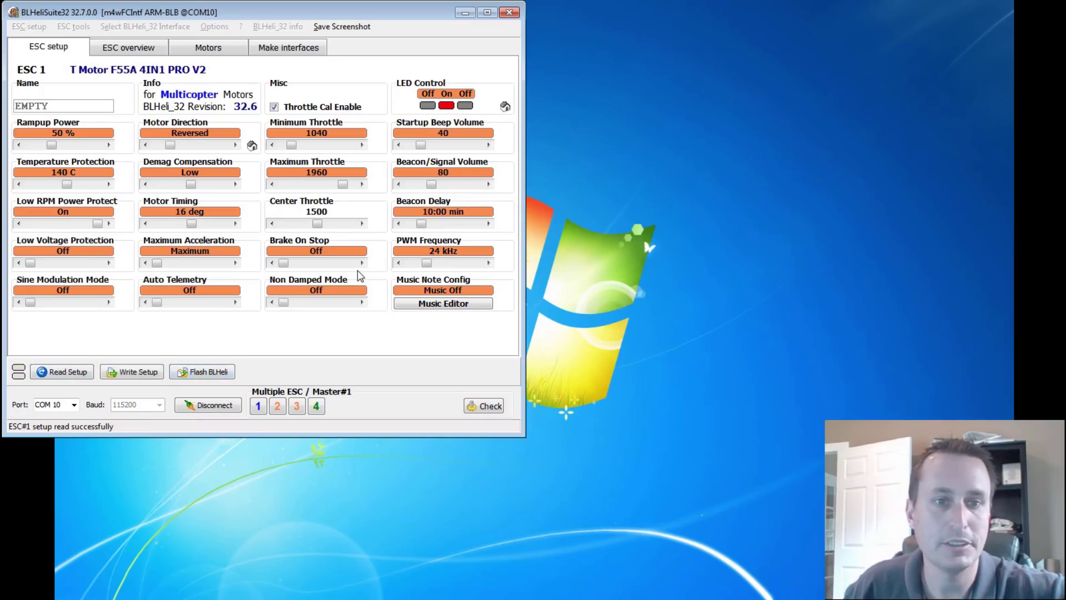
pyautogui.click(202, 371)
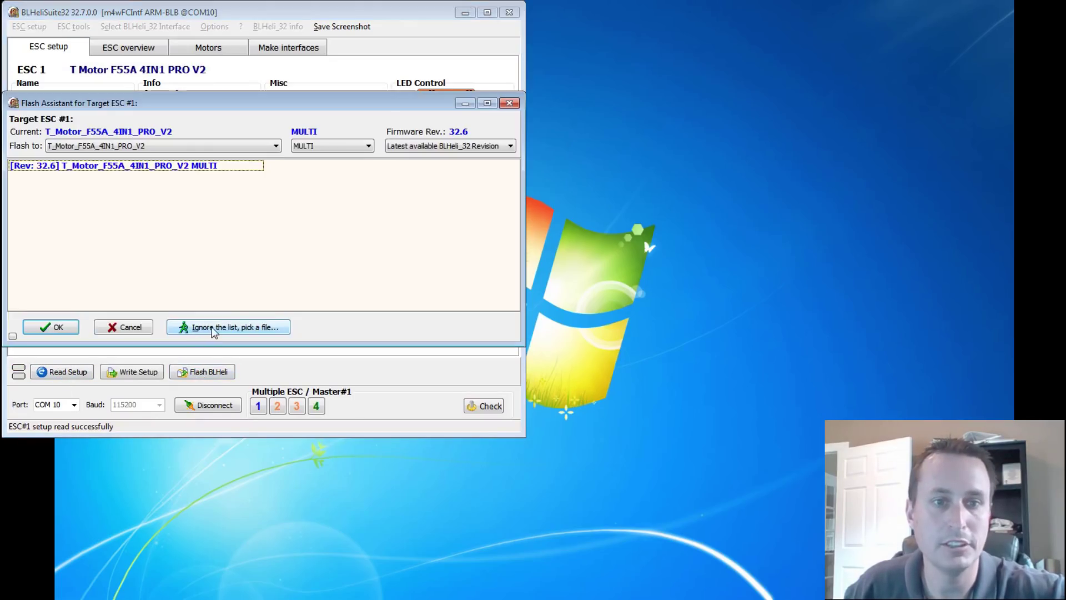
pyautogui.click(214, 331)
pyautogui.doubleClick(519, 198)
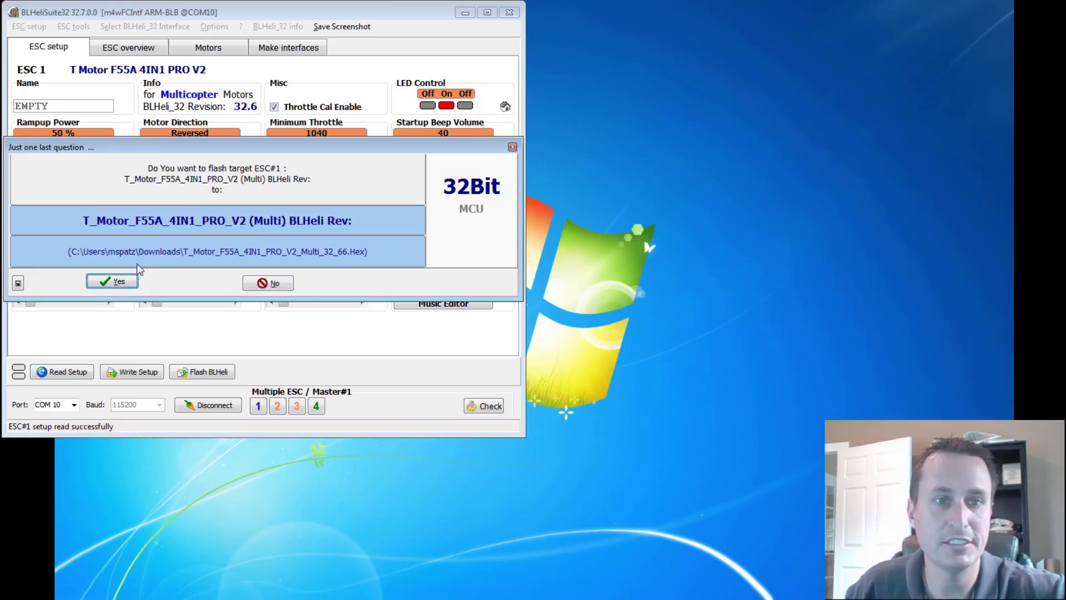
pyautogui.click(133, 281)
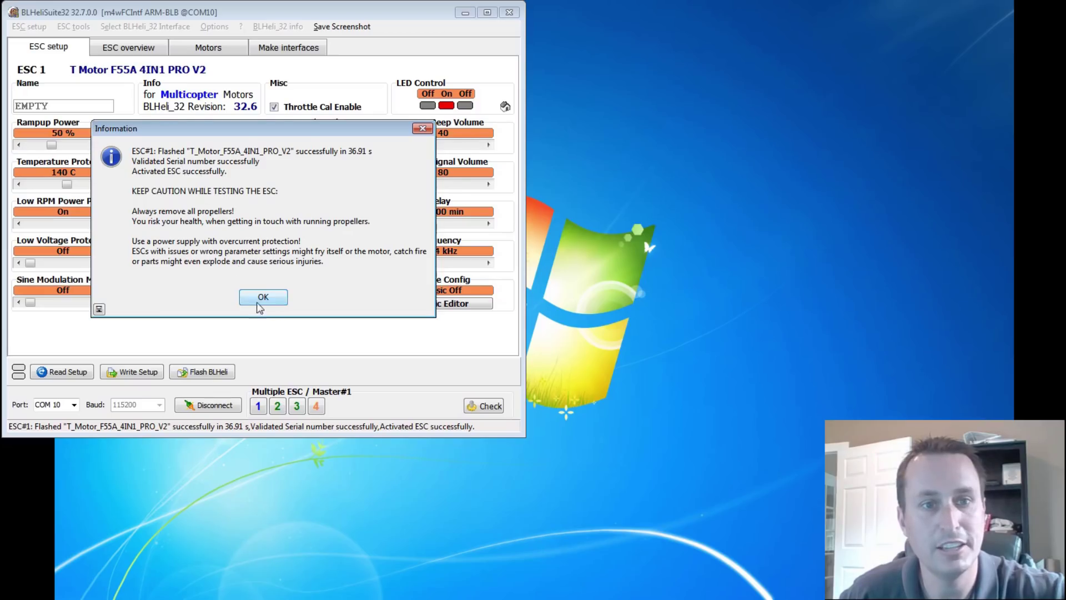
pyautogui.click(258, 298)
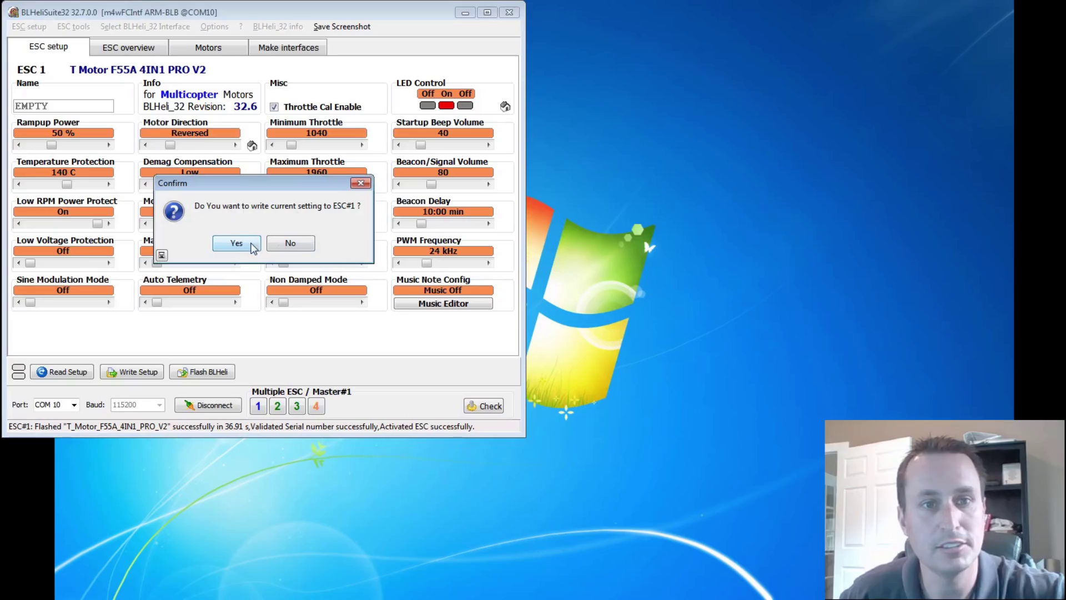
pyautogui.click(250, 244)
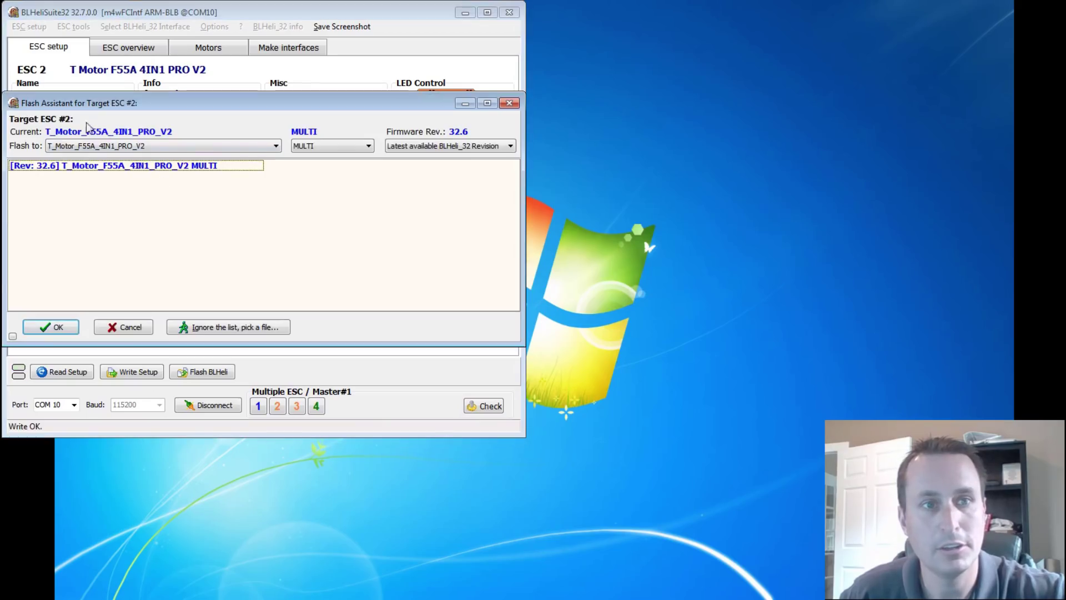
# - Flash ESC 2 with the same T_Motor_F55A_4IN1_PRO_V2_Multi_32_66.Hex file instead of the listed firmware
pyautogui.click(232, 327)
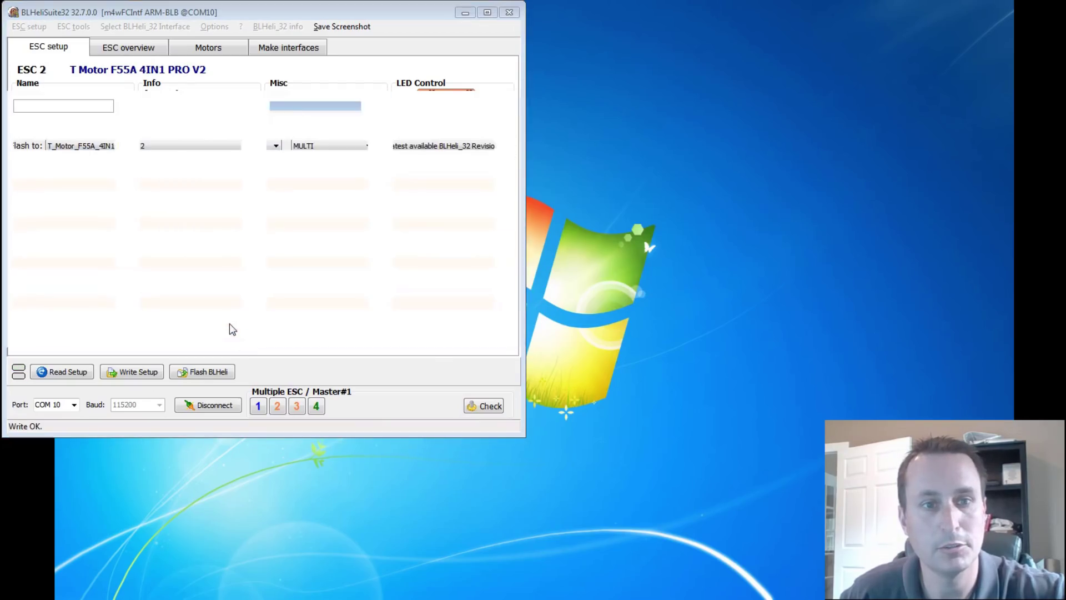
pyautogui.click(472, 201)
pyautogui.doubleClick(471, 201)
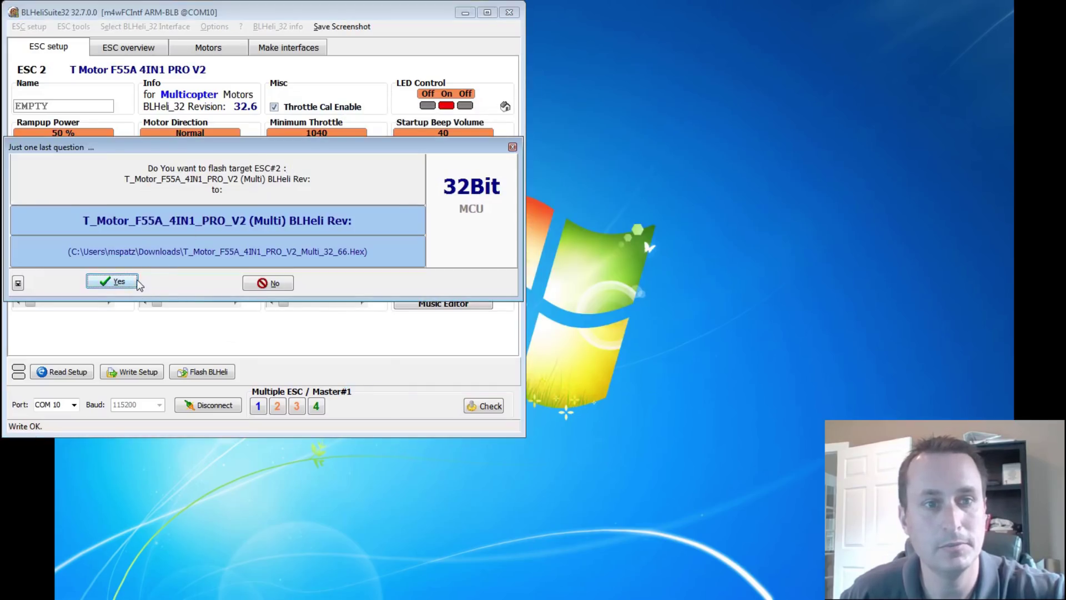
pyautogui.click(113, 281)
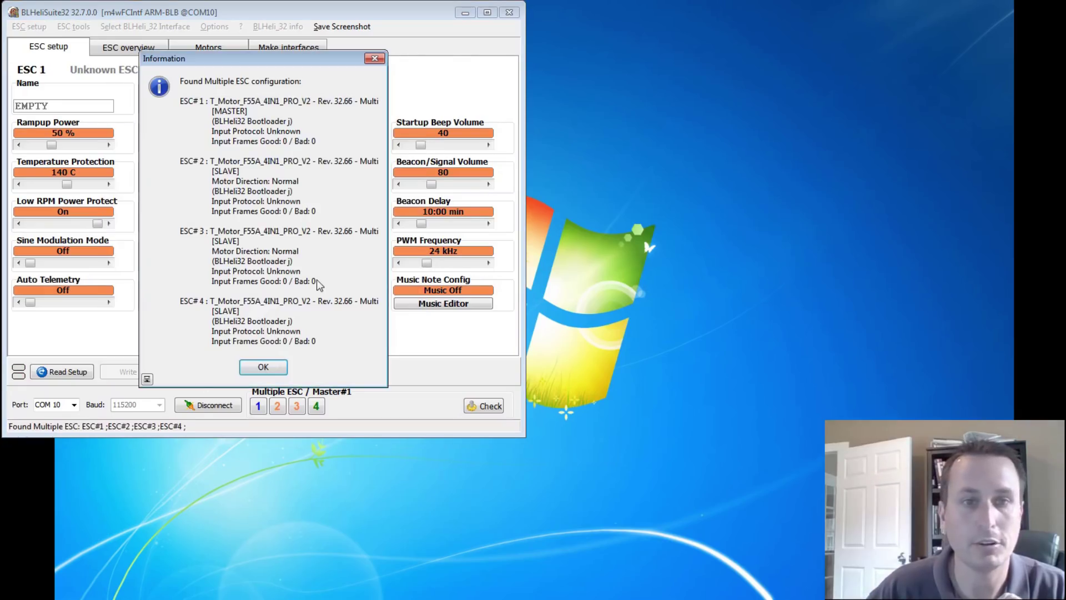
# - Examine ESCs 1 to 4 individually, comparing each one's BLHeli_32 revision, motor direction and other settings
pyautogui.click(261, 367)
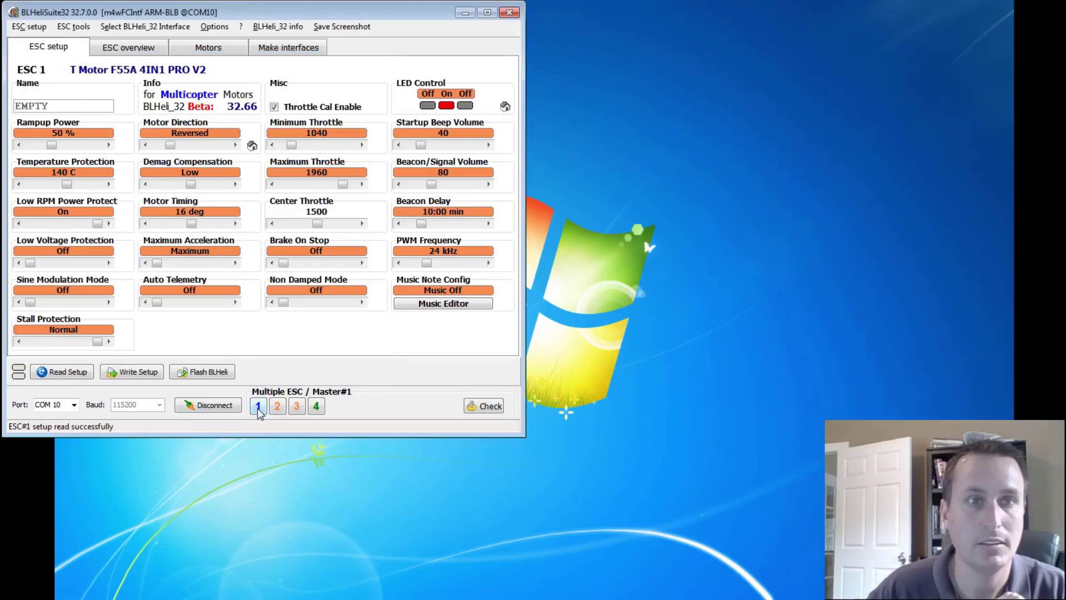
pyautogui.rightClick(258, 408)
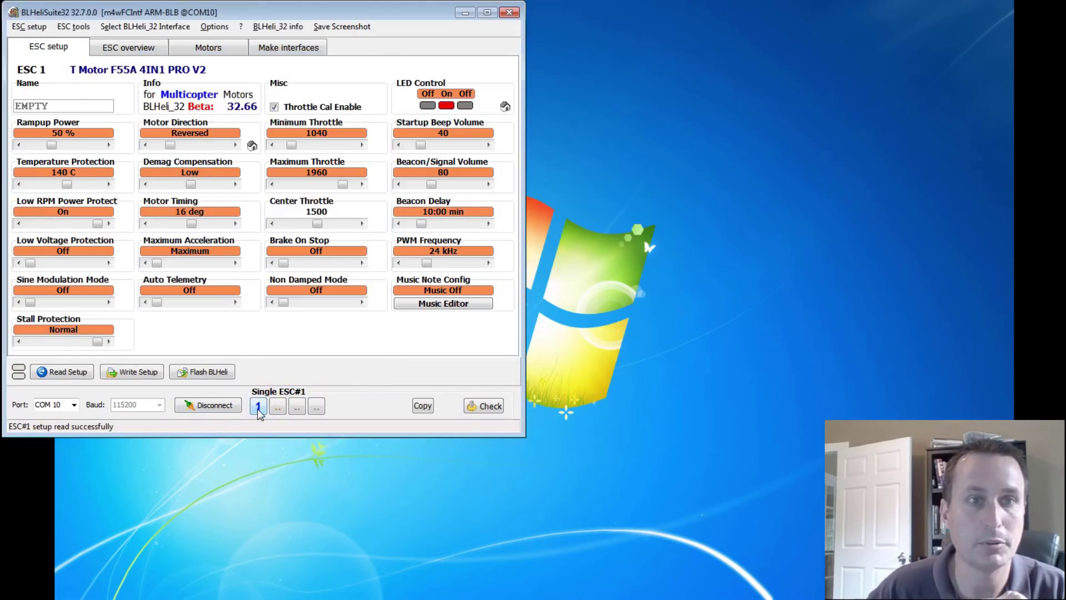
pyautogui.rightClick(316, 407)
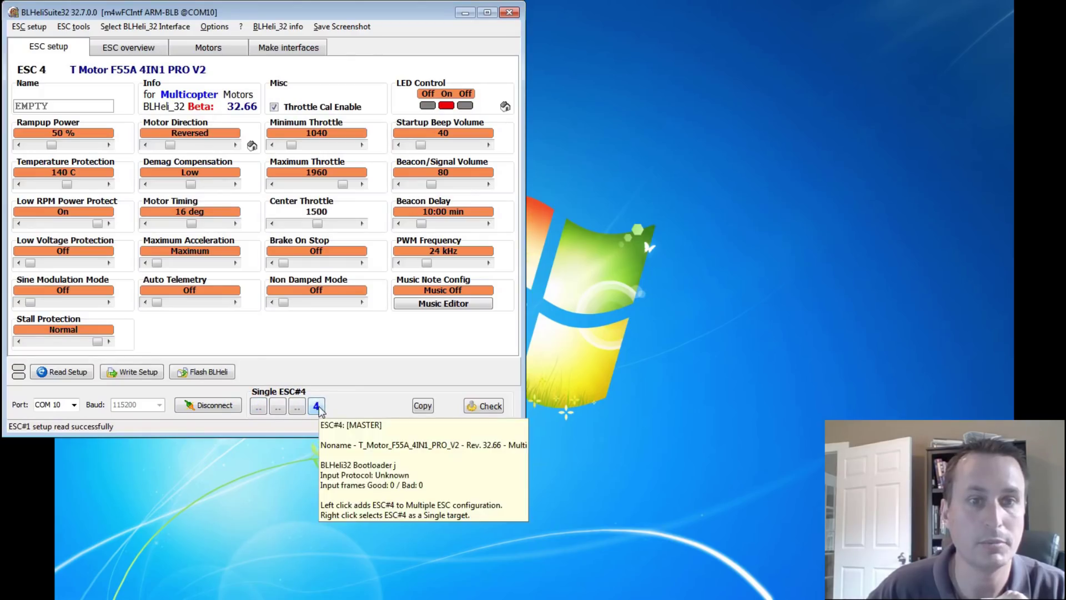
pyautogui.rightClick(277, 408)
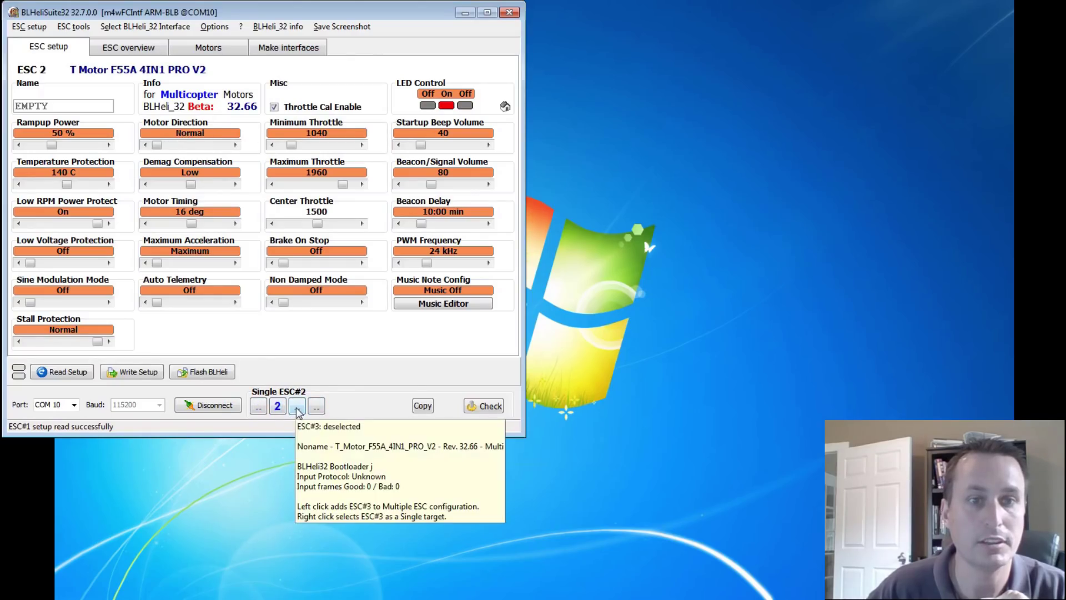
pyautogui.rightClick(297, 407)
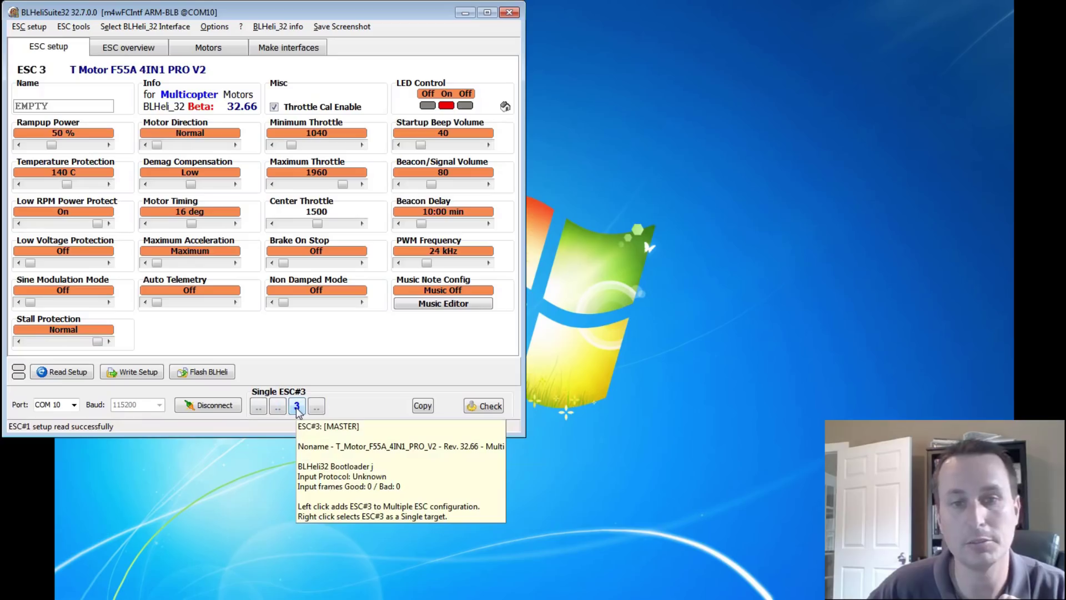
pyautogui.rightClick(277, 408)
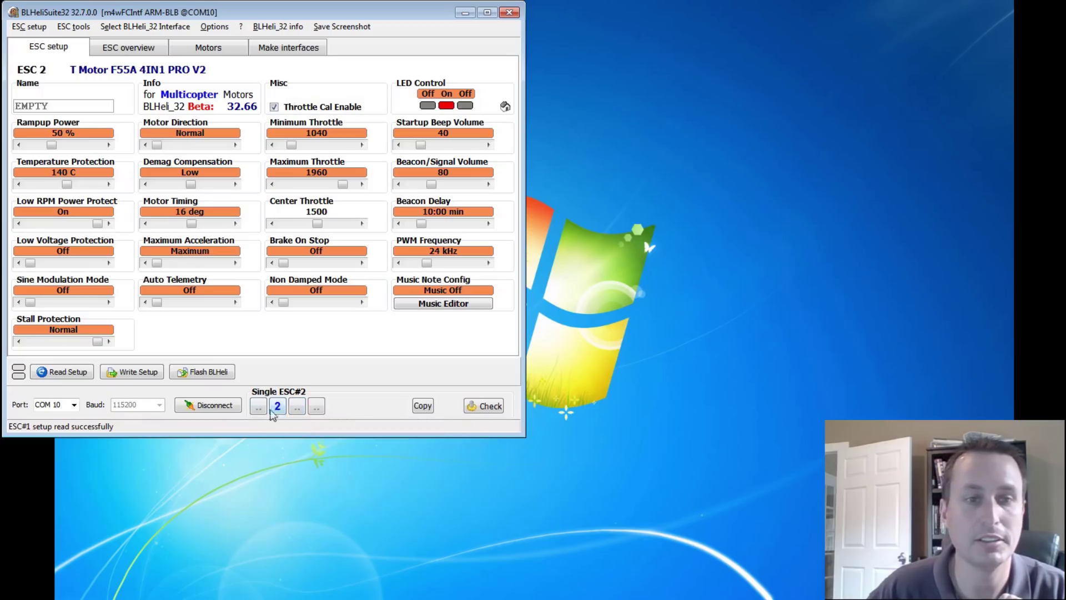
pyautogui.rightClick(259, 410)
pyautogui.rightClick(316, 407)
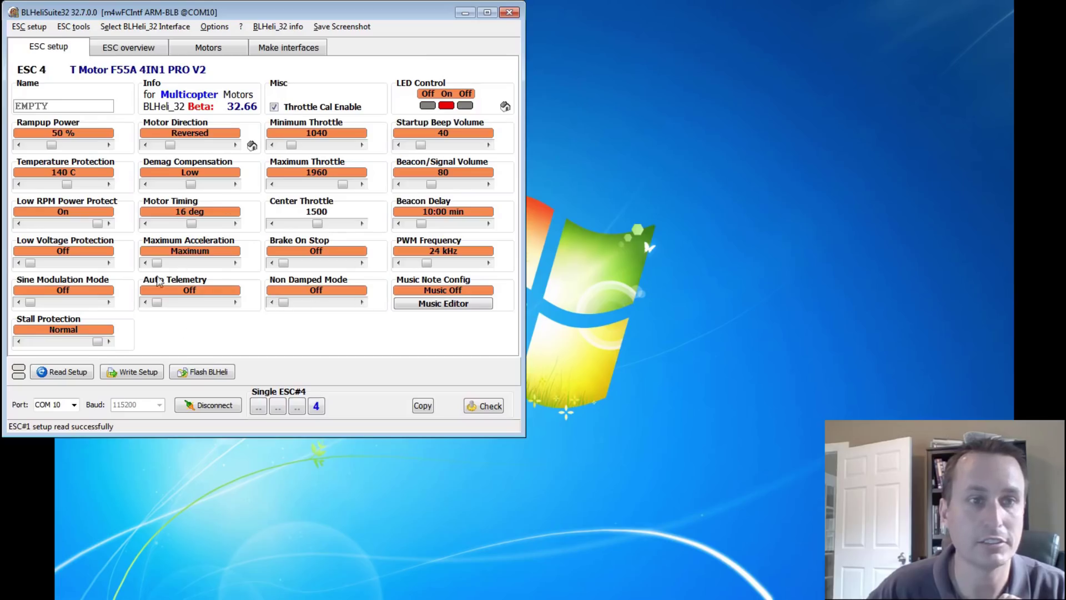
pyautogui.rightClick(259, 411)
pyautogui.rightClick(278, 408)
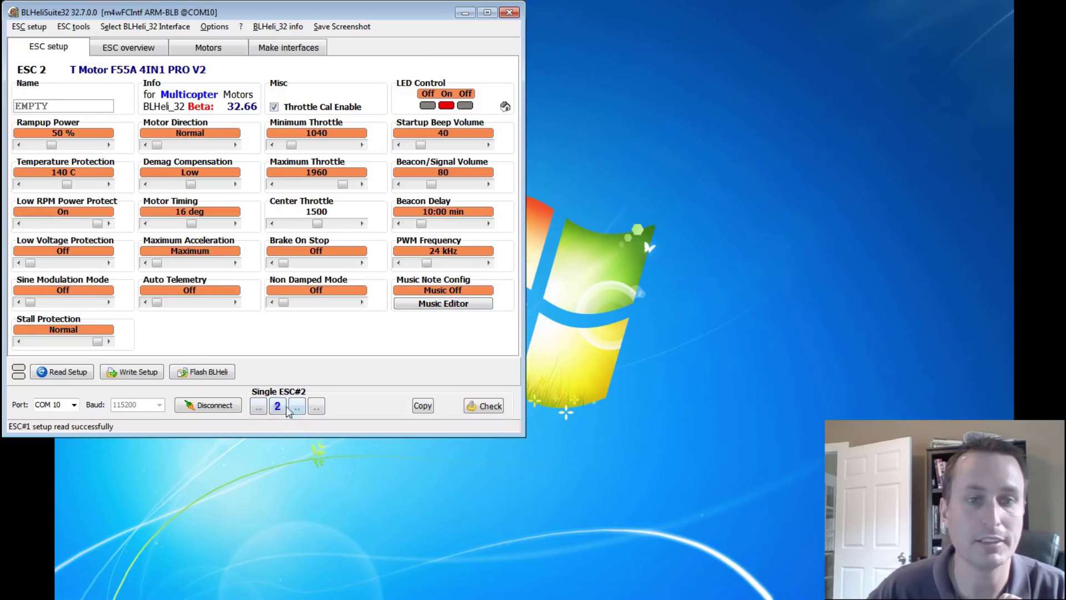
pyautogui.rightClick(296, 410)
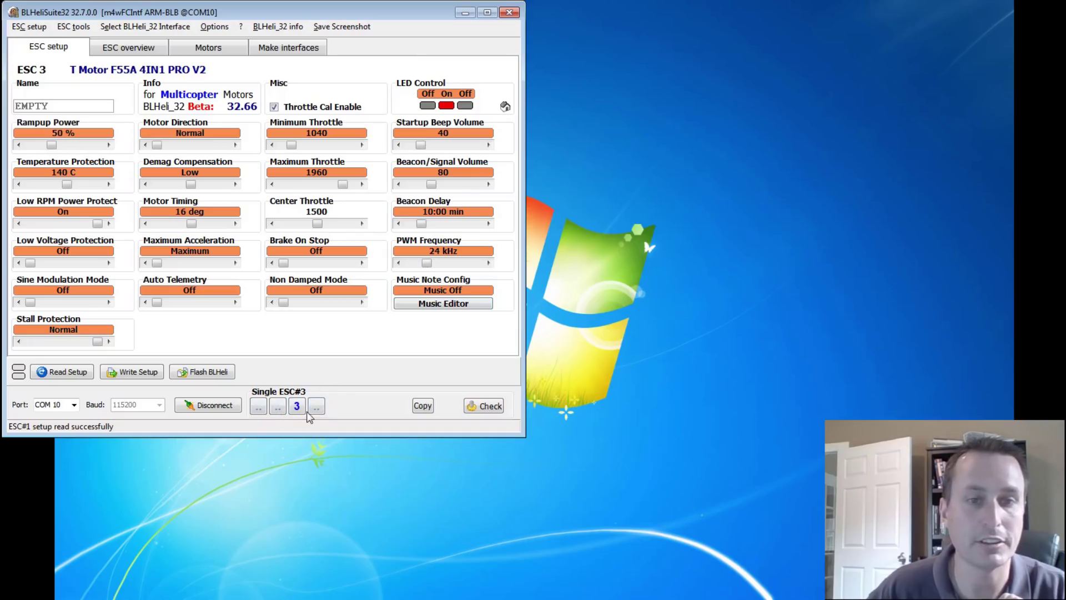
pyautogui.click(317, 411)
pyautogui.click(258, 407)
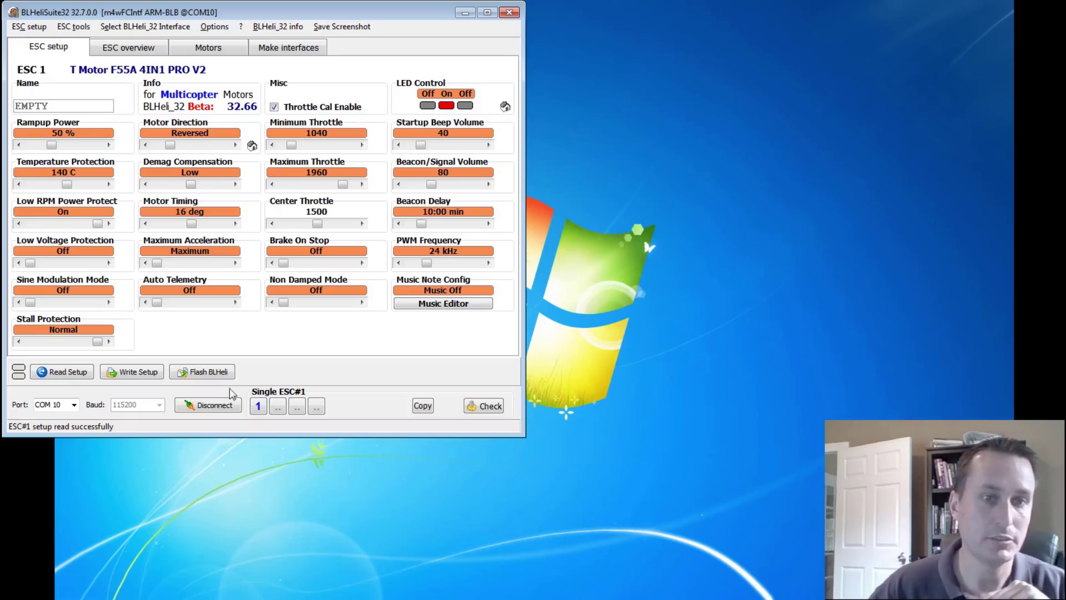
# - Disconnect BLHeliSuite32 from the flight controller and confirm the prompt
pyautogui.click(212, 405)
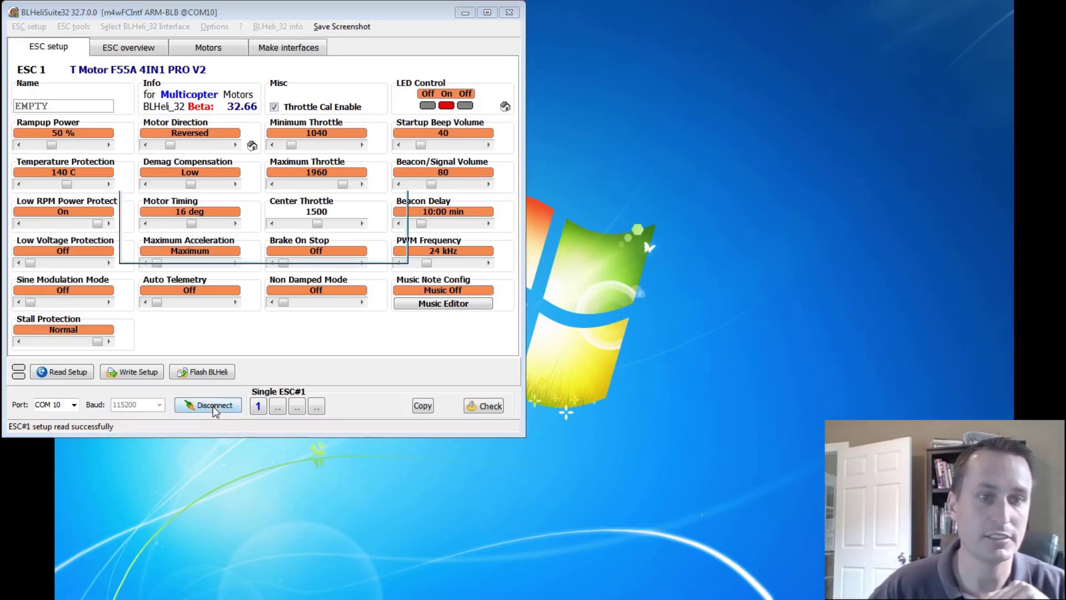
pyautogui.click(264, 245)
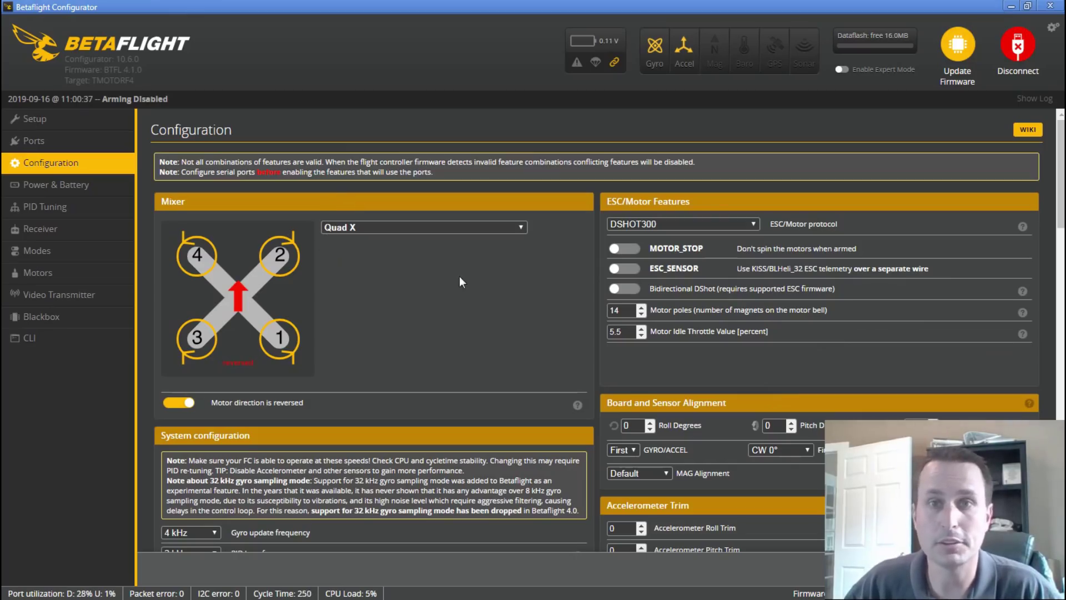
# - In Betaflight Configurator's system configuration, set the PID loop frequency to 4 kHz
pyautogui.scroll(-1, 459, 278)
pyautogui.scroll(-1, 459, 281)
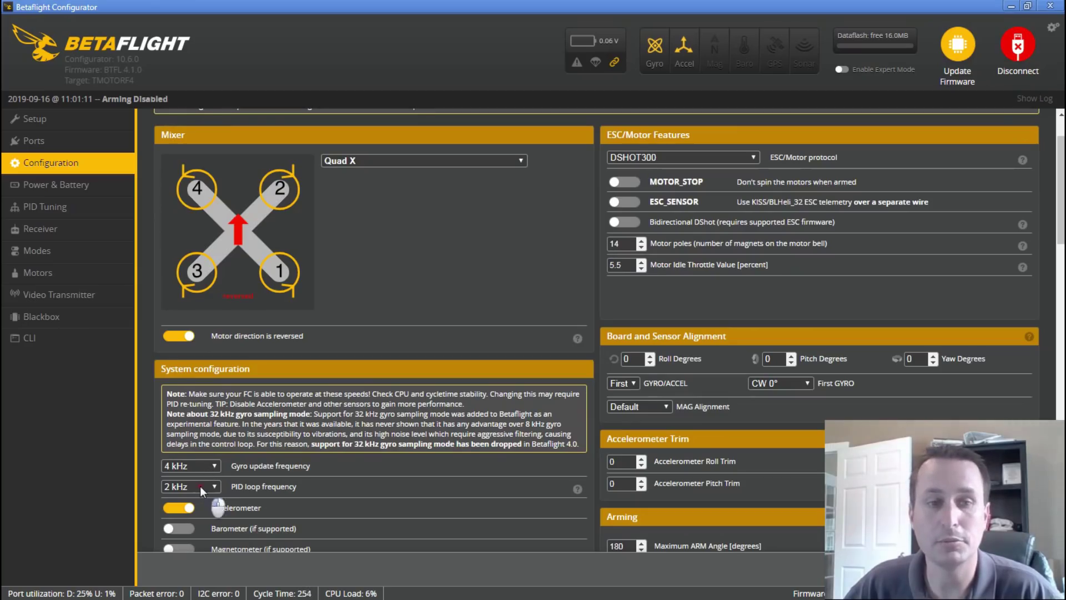
pyautogui.click(200, 485)
pyautogui.click(190, 311)
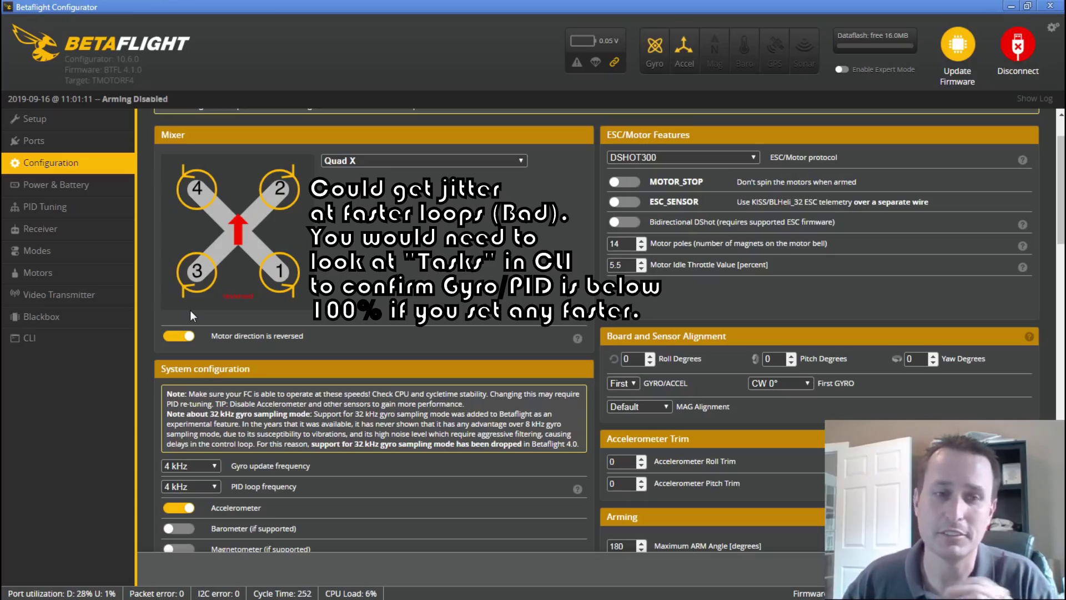
# - Review the ESC/motor protocol options and choose DSHOT300
pyautogui.click(635, 159)
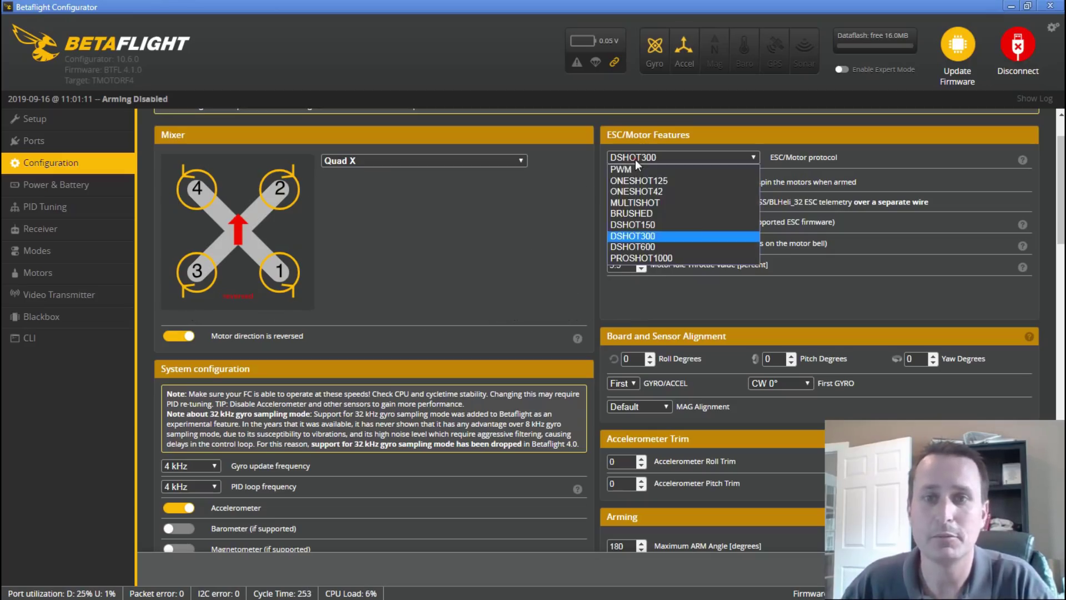
pyautogui.click(638, 236)
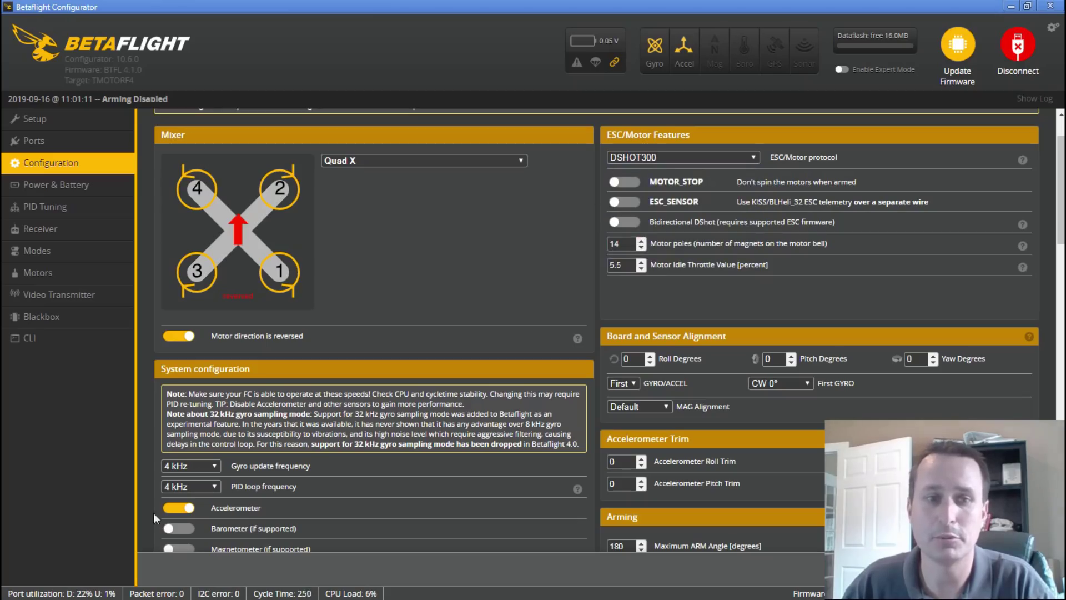
pyautogui.click(631, 160)
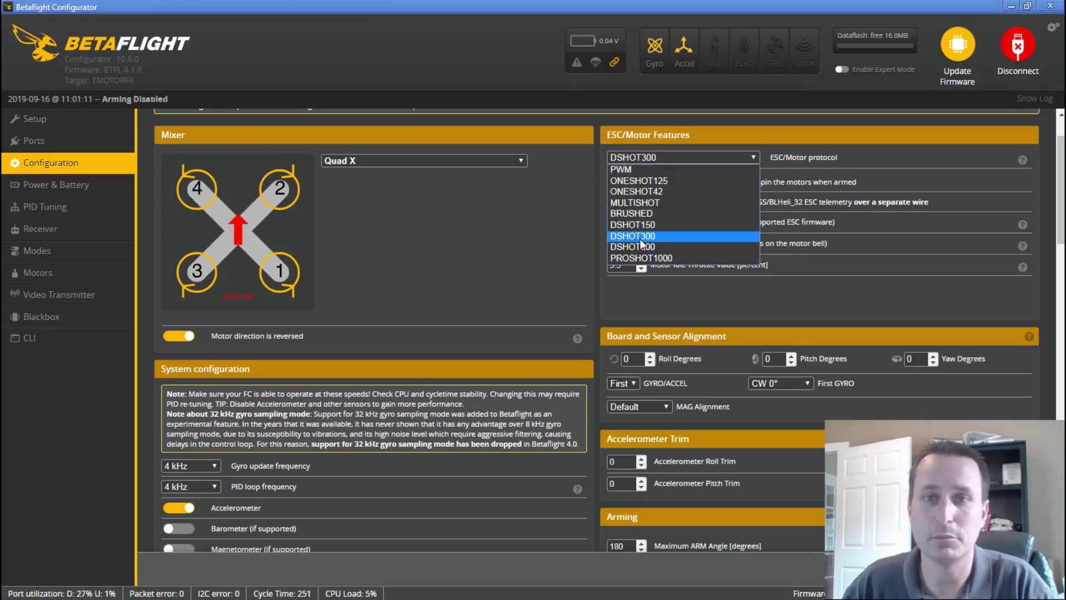
pyautogui.click(577, 211)
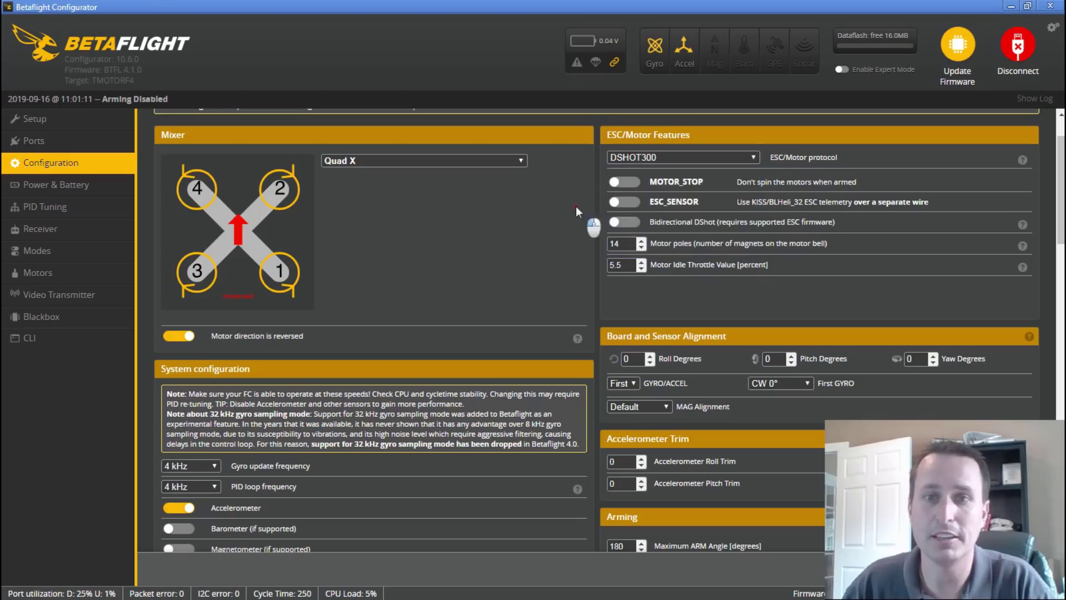
# - Enable Bidirectional DShot and open the motor poles value for editing
pyautogui.click(623, 222)
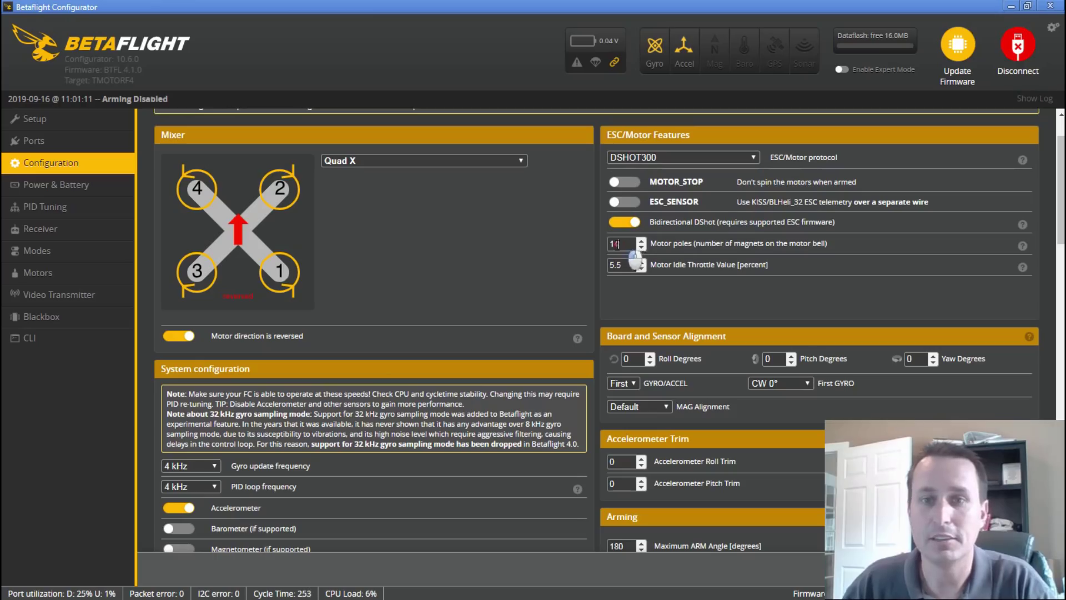
pyautogui.doubleClick(614, 244)
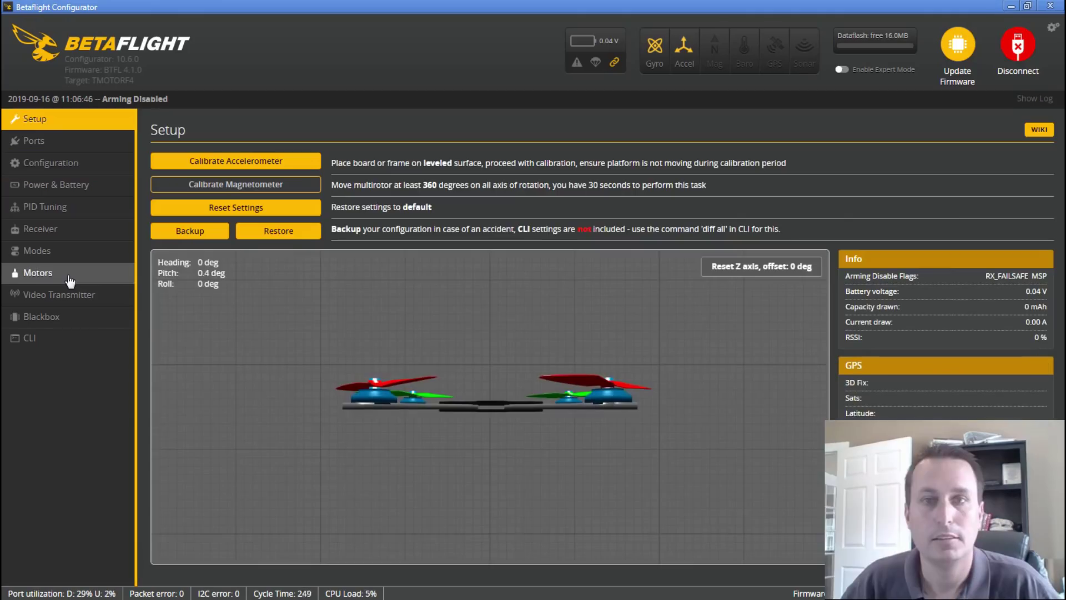
# - Enable motor test mode by accepting the risks, and spin all four motors together at about 1073 to check their RPM telemetry
pyautogui.click(52, 275)
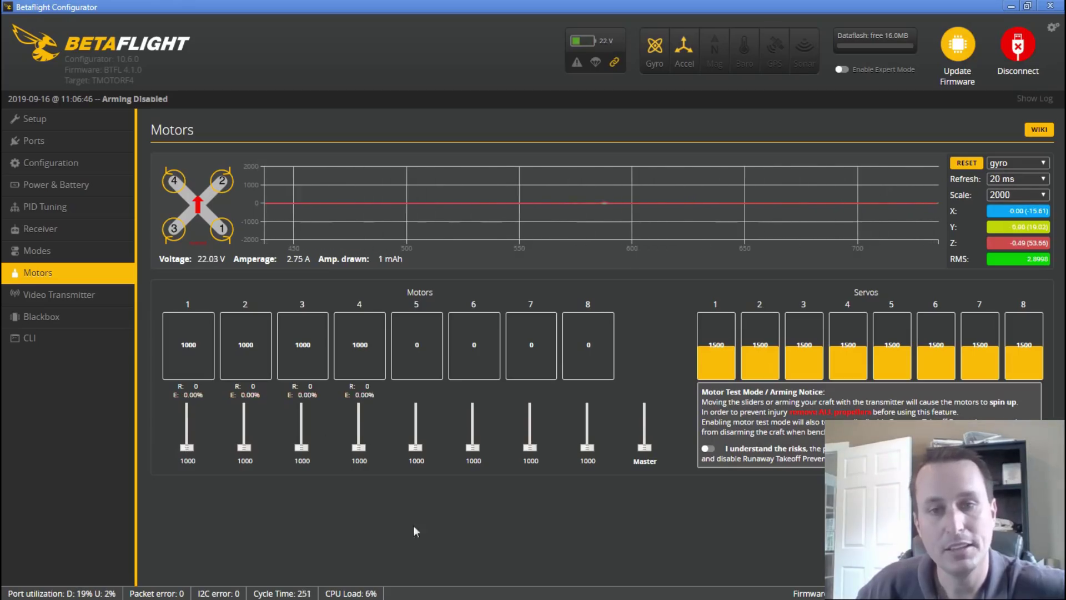
pyautogui.click(708, 449)
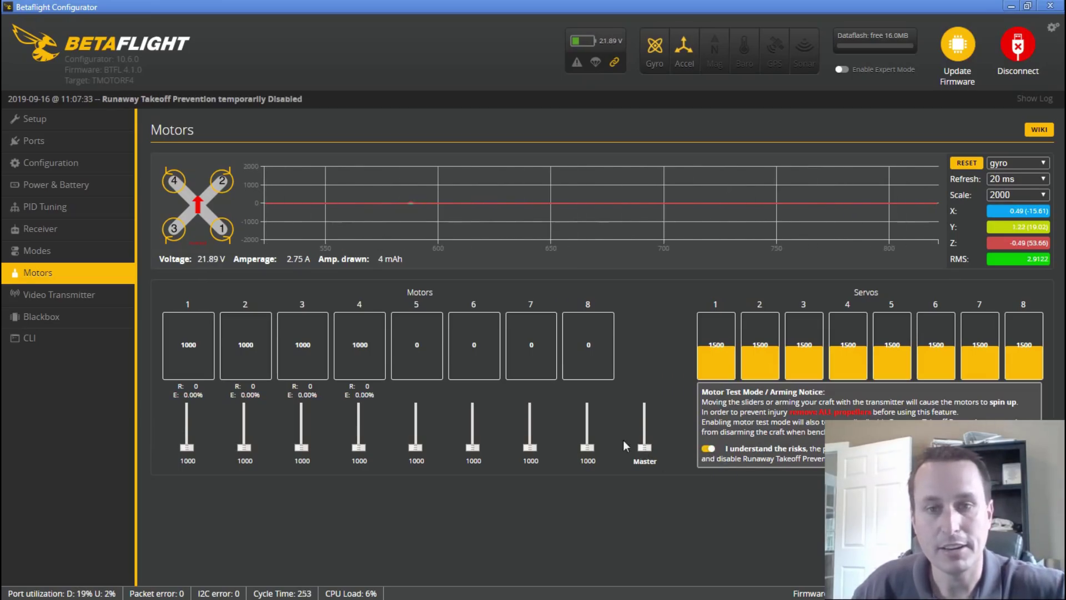
pyautogui.moveTo(643, 447); pyautogui.dragTo(645, 445)
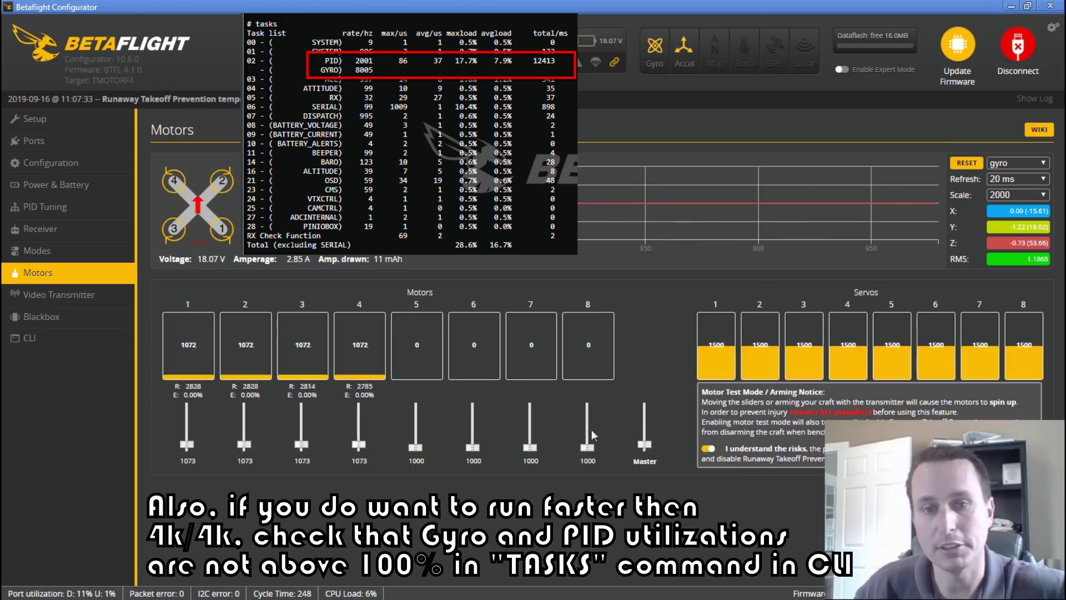
pyautogui.click(645, 445)
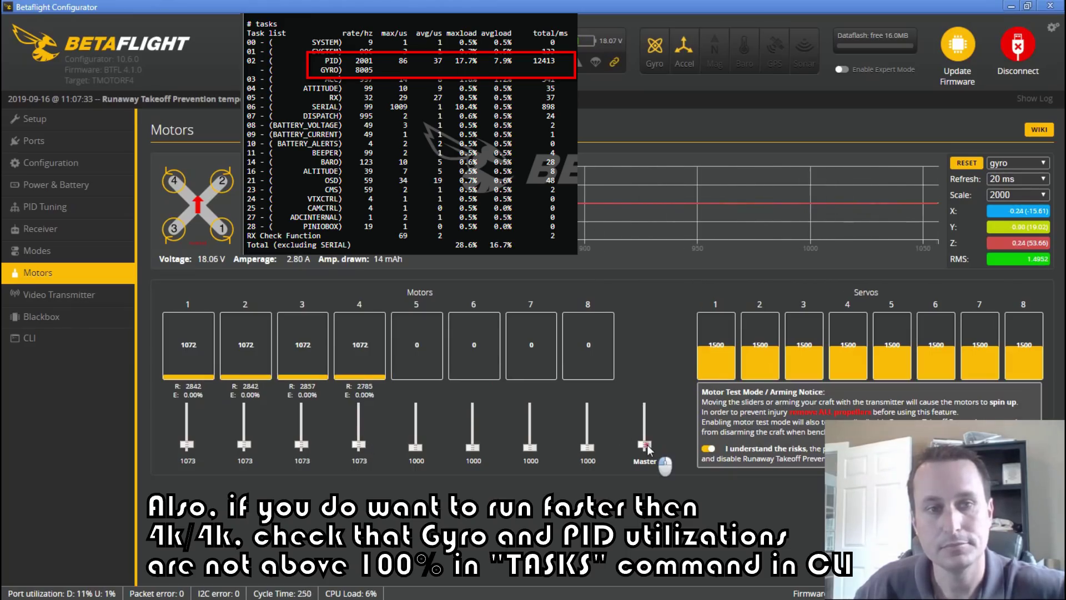
# - Turn off motor test mode and open the filter settings of the PID tuning page
pyautogui.click(709, 449)
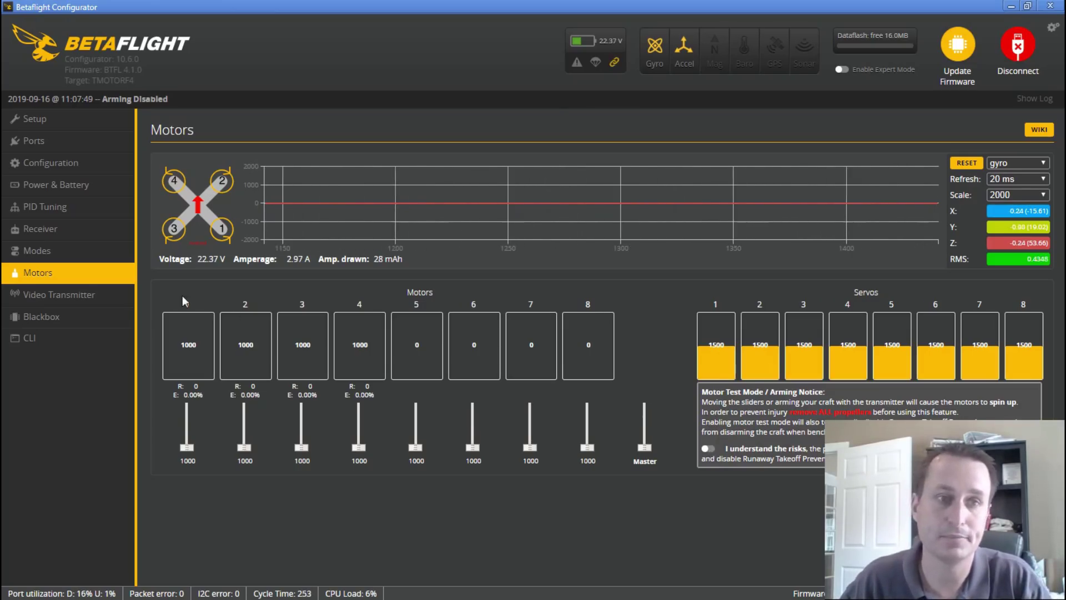
pyautogui.click(62, 209)
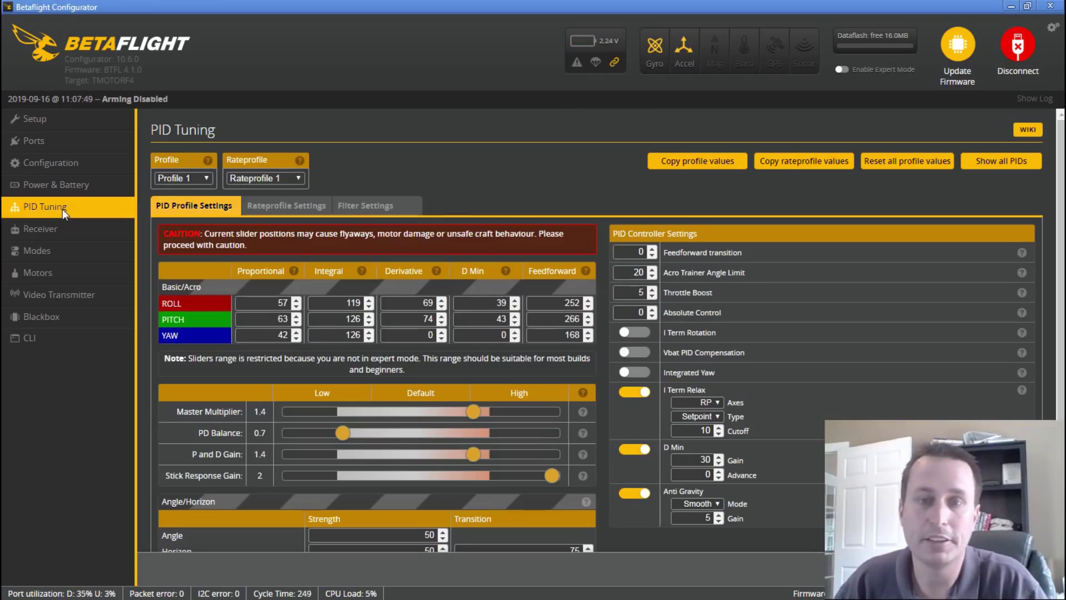
pyautogui.click(365, 207)
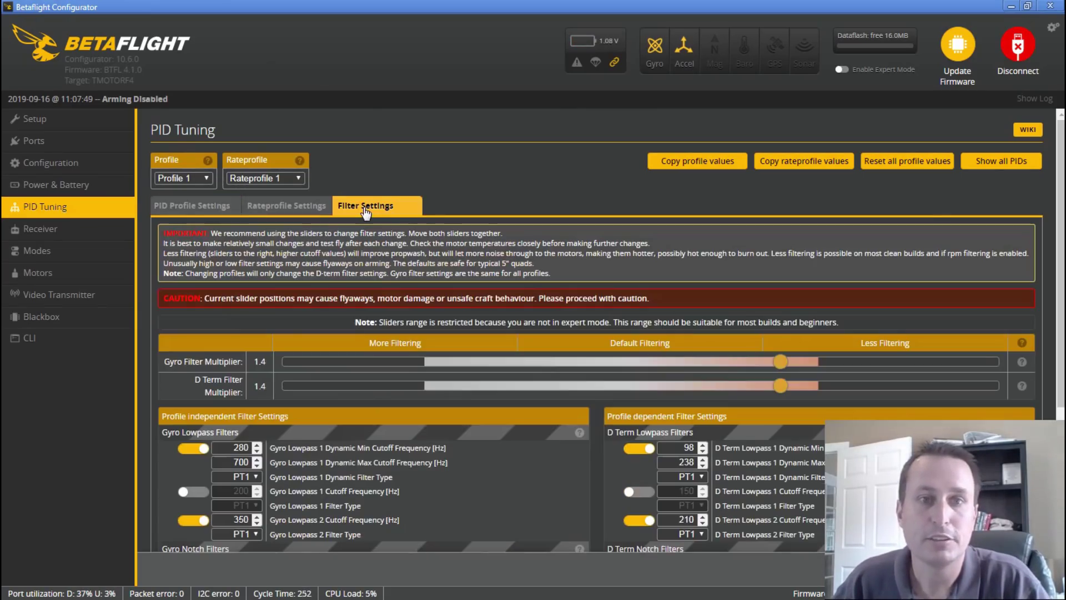
# - Enable the Gyro RPM Filter and set its harmonics number to 1
pyautogui.scroll(-5, 295, 327)
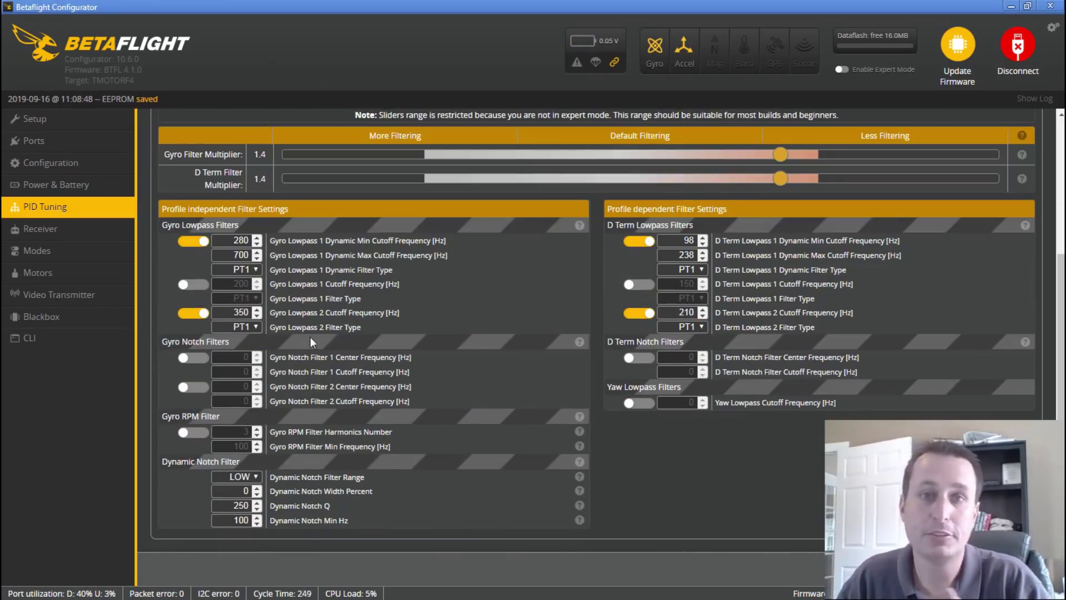
pyautogui.click(193, 432)
pyautogui.doubleClick(246, 432)
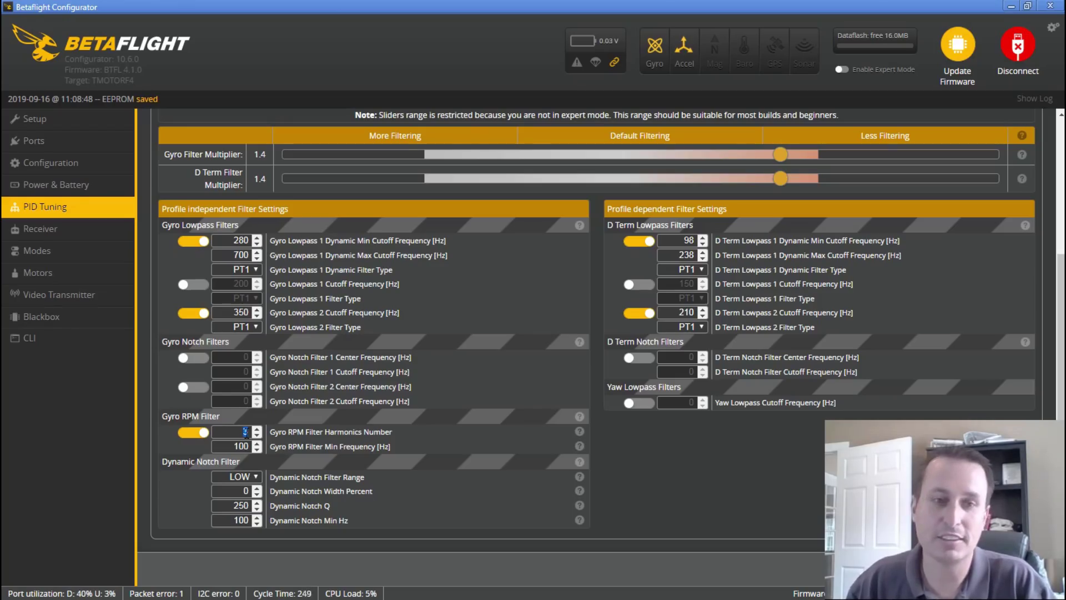
pyautogui.write('1')
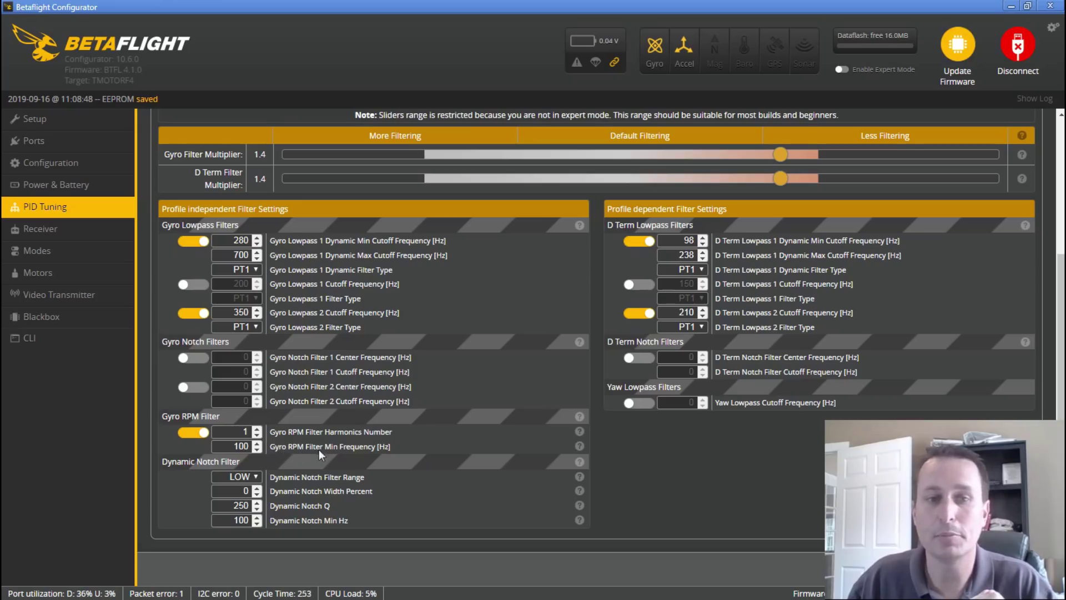
# - Configure the dynamic notch filter with range LOW, width percent 0 and Q 250
pyautogui.click(249, 478)
pyautogui.click(249, 479)
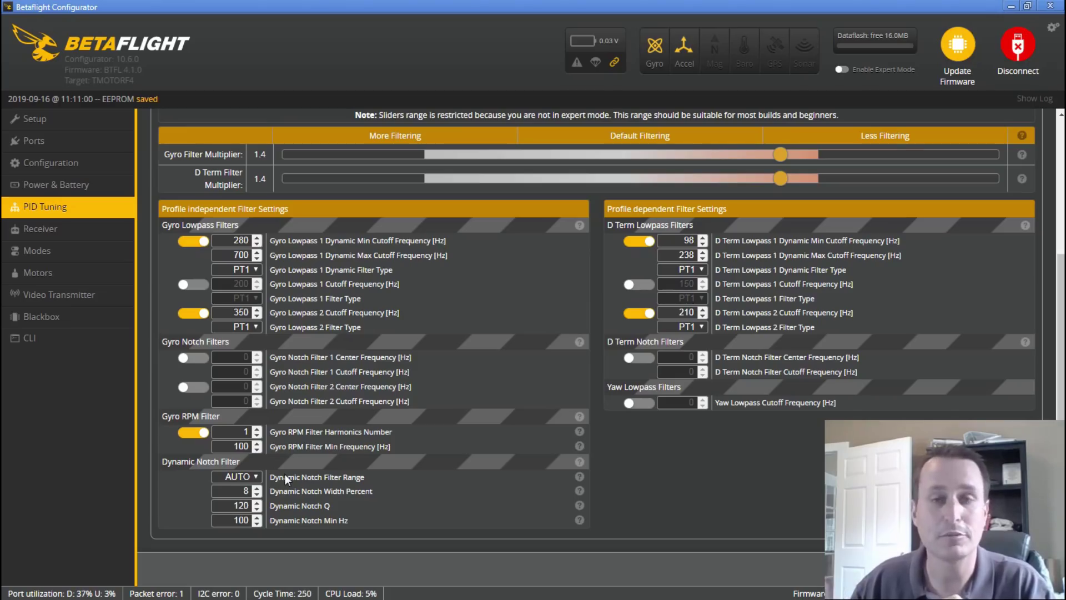
pyautogui.click(242, 476)
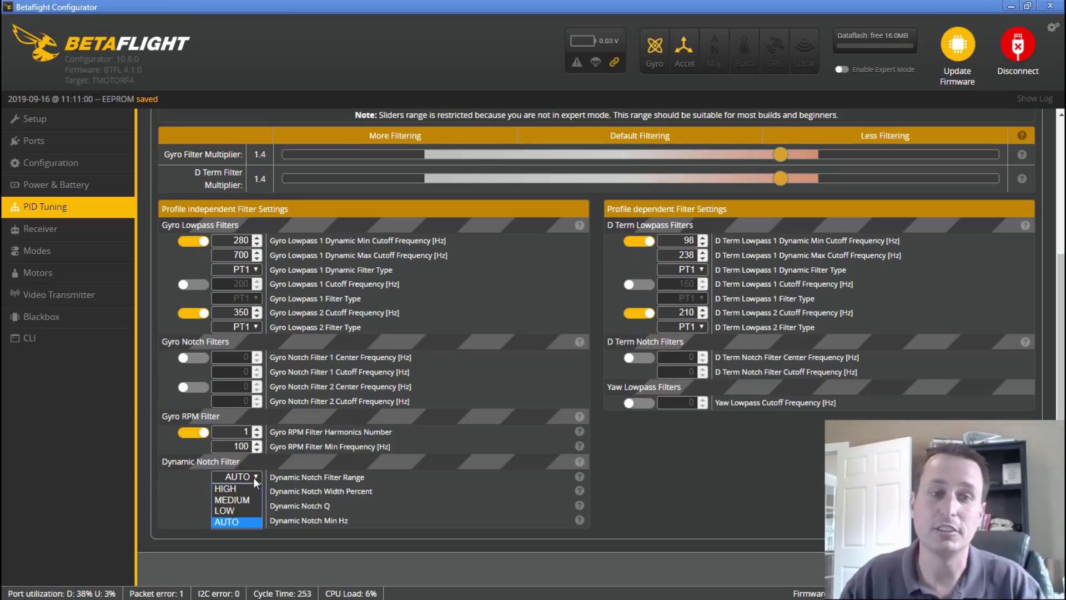
pyautogui.click(238, 511)
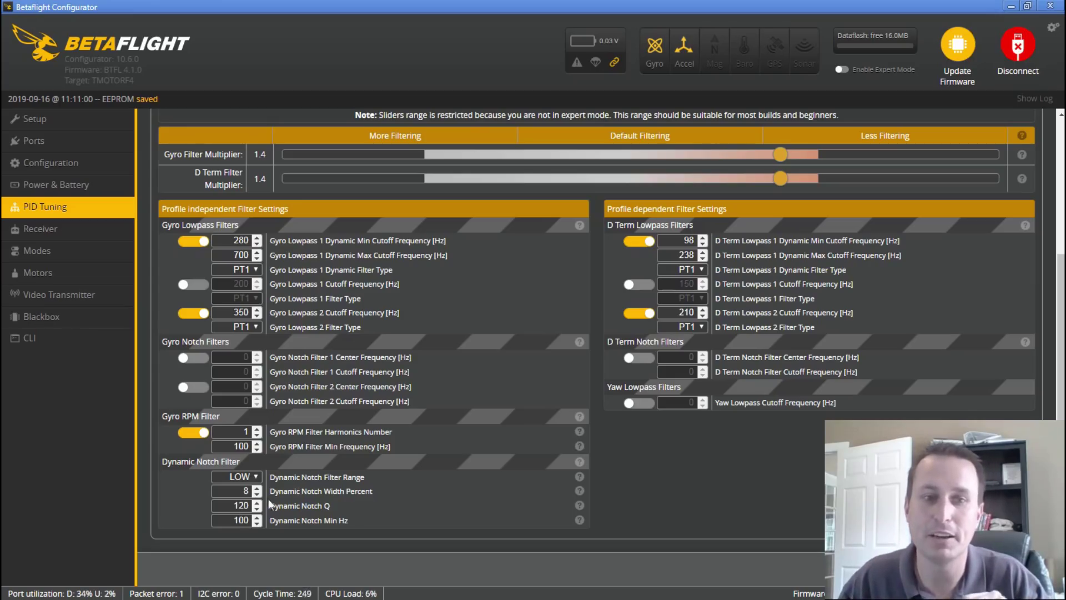
pyautogui.doubleClick(246, 491)
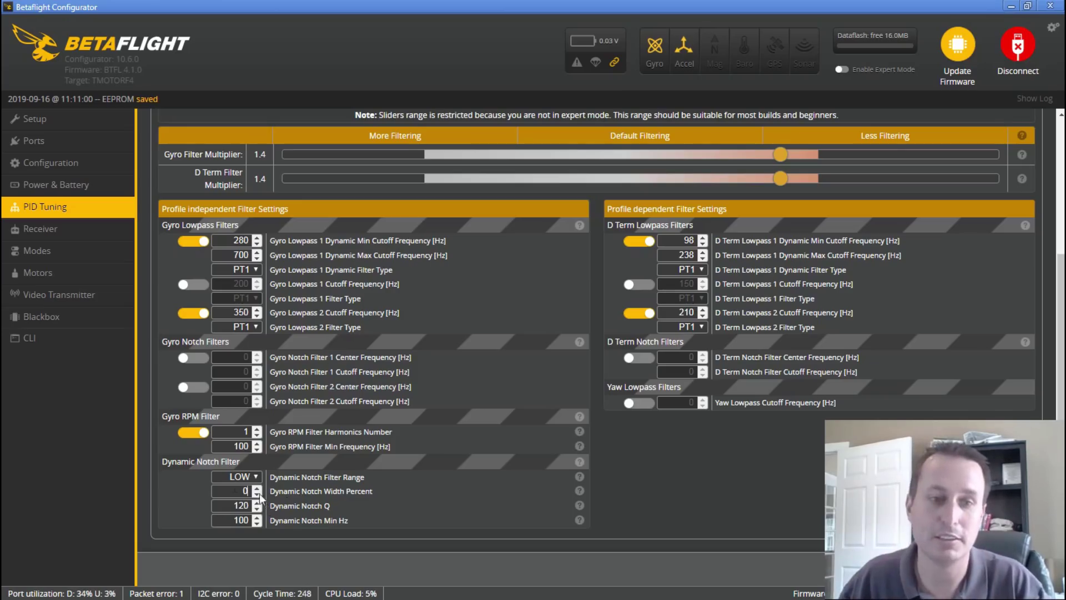
pyautogui.click(271, 503)
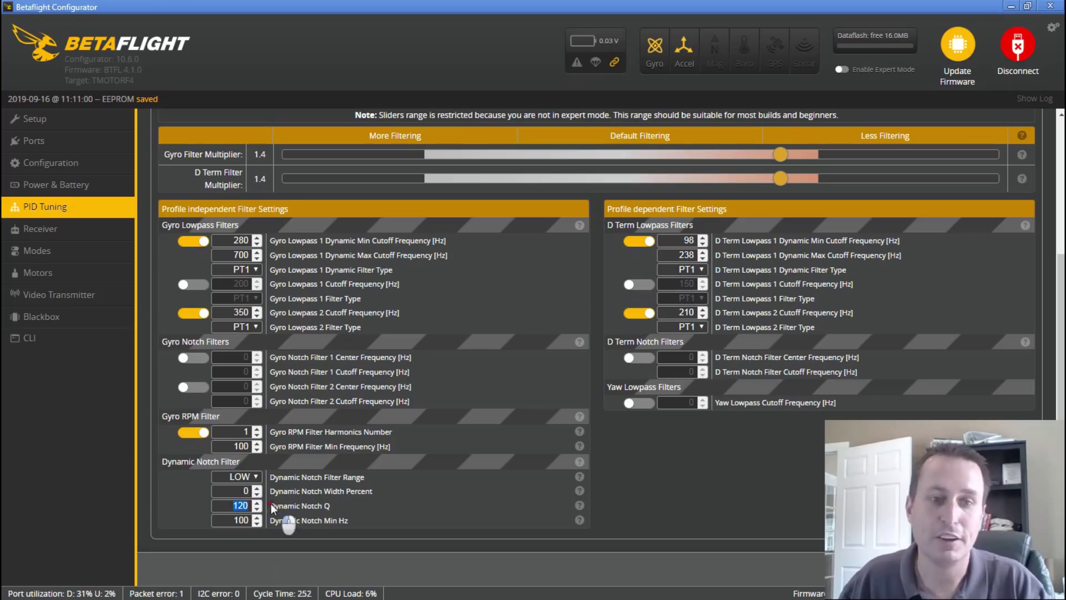
pyautogui.write('250')
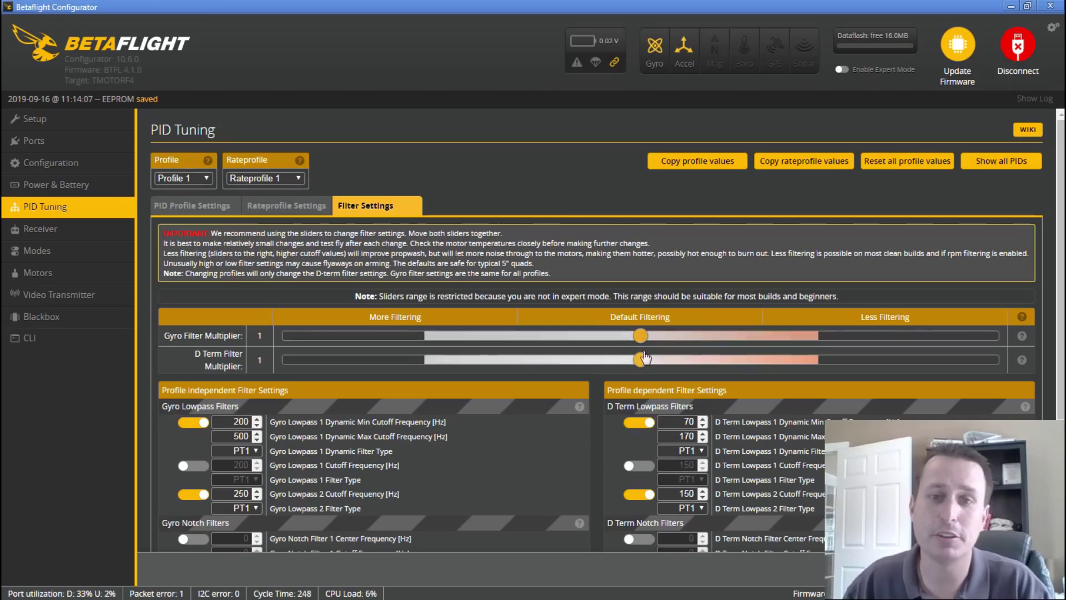
# - Raise the gyro and D term filter multipliers together, first to 1.2 and from there to 1.4
pyautogui.scroll(-5, 642, 363)
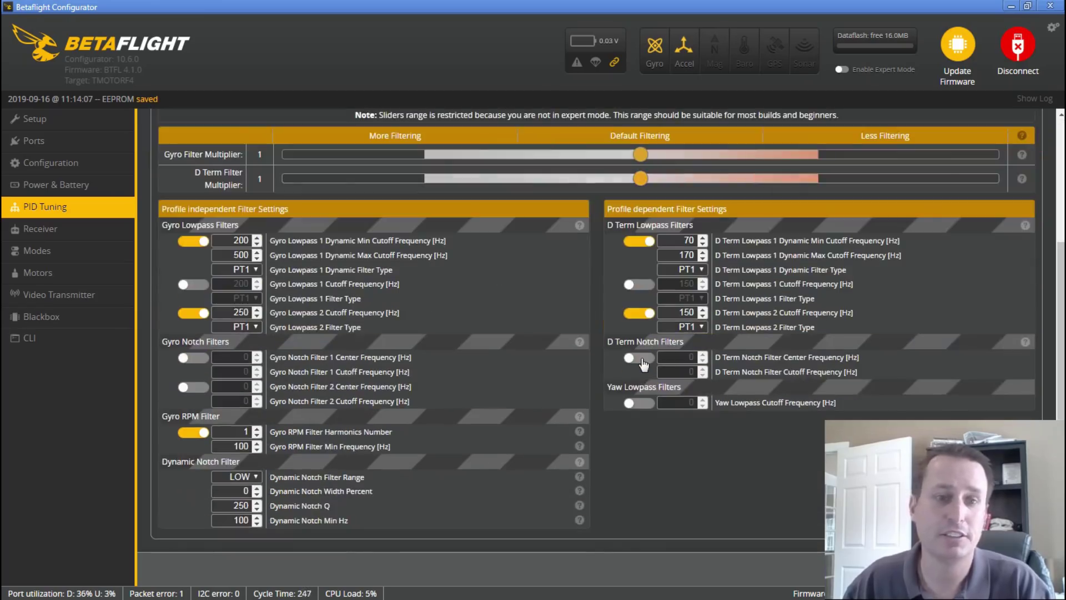
pyautogui.scroll(4, 643, 277)
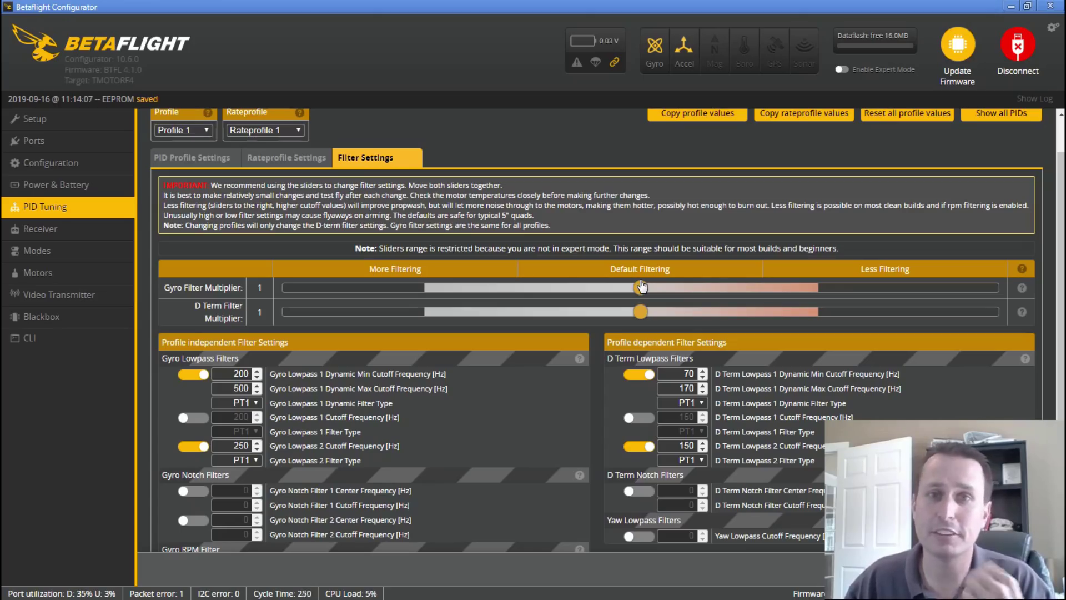
pyautogui.moveTo(641, 286); pyautogui.dragTo(704, 287)
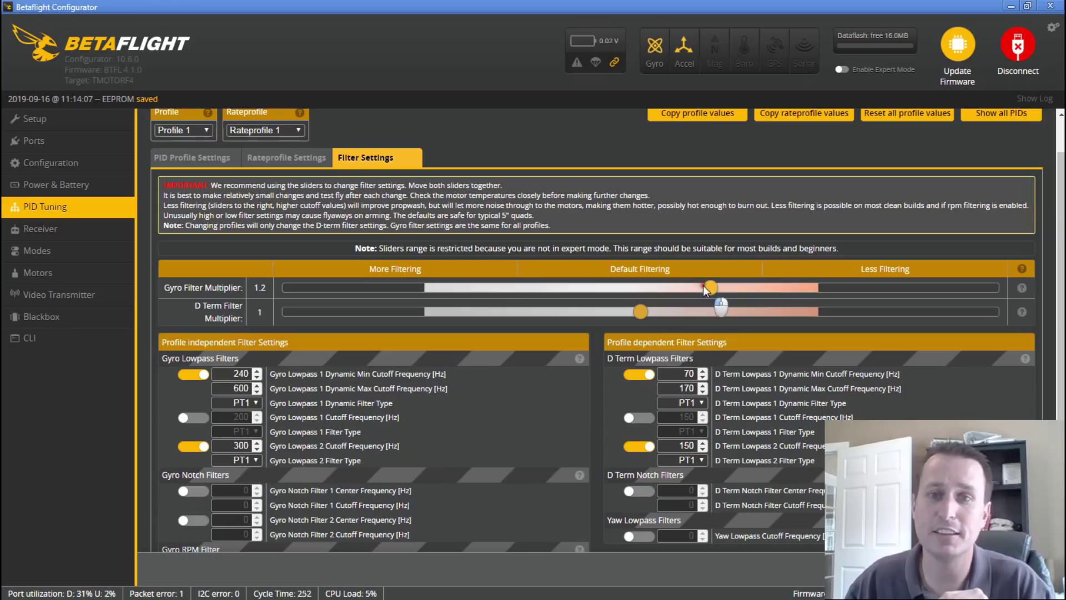
pyautogui.moveTo(633, 313); pyautogui.dragTo(711, 315)
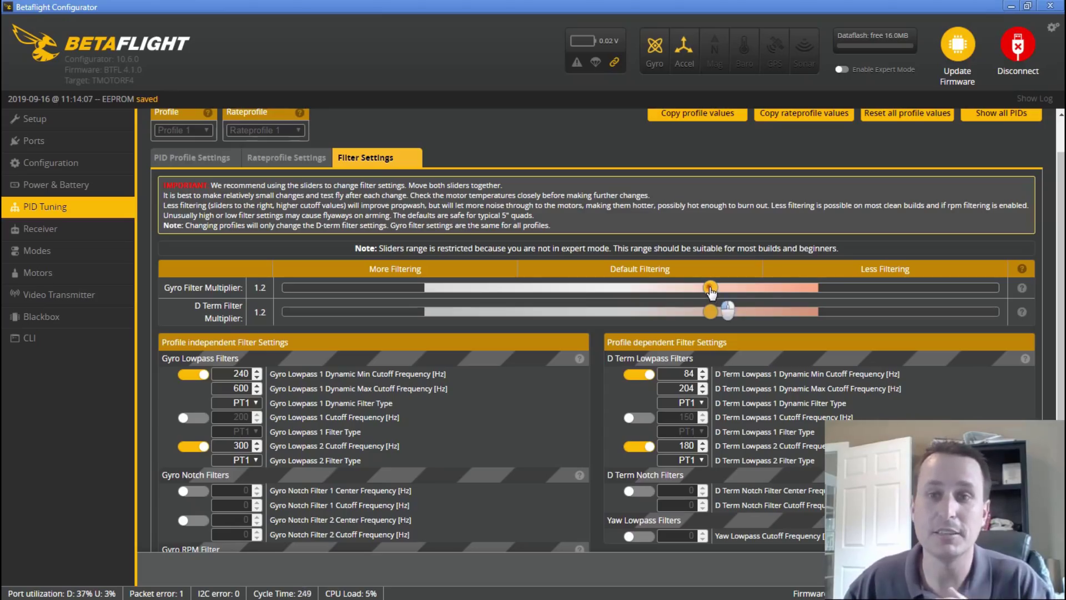
pyautogui.moveTo(711, 295); pyautogui.dragTo(779, 290)
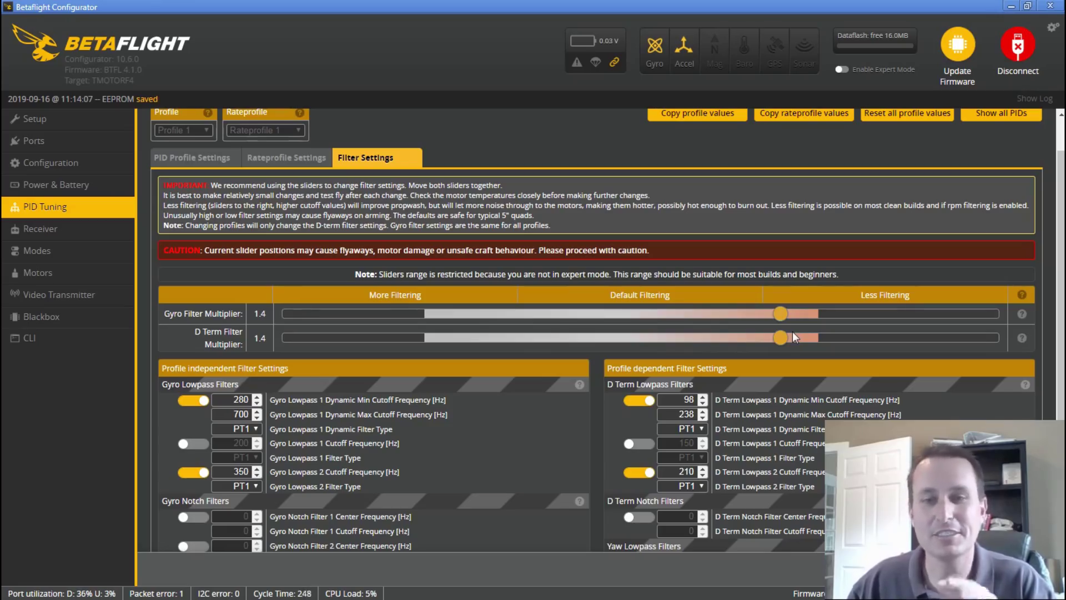
pyautogui.scroll(-1, 736, 324)
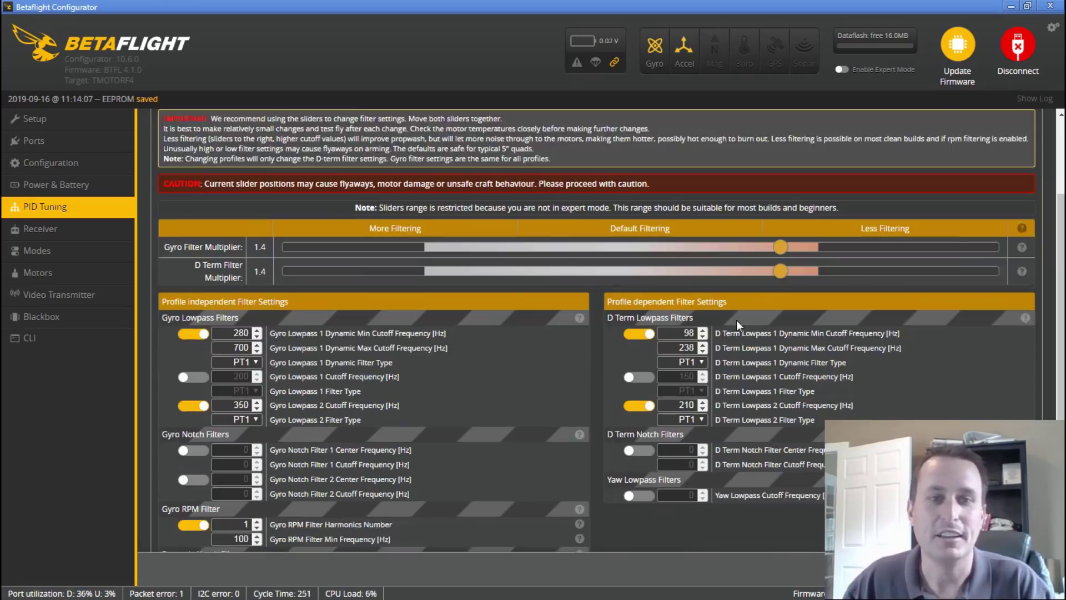
pyautogui.scroll(-1, 736, 320)
pyautogui.scroll(2, 605, 339)
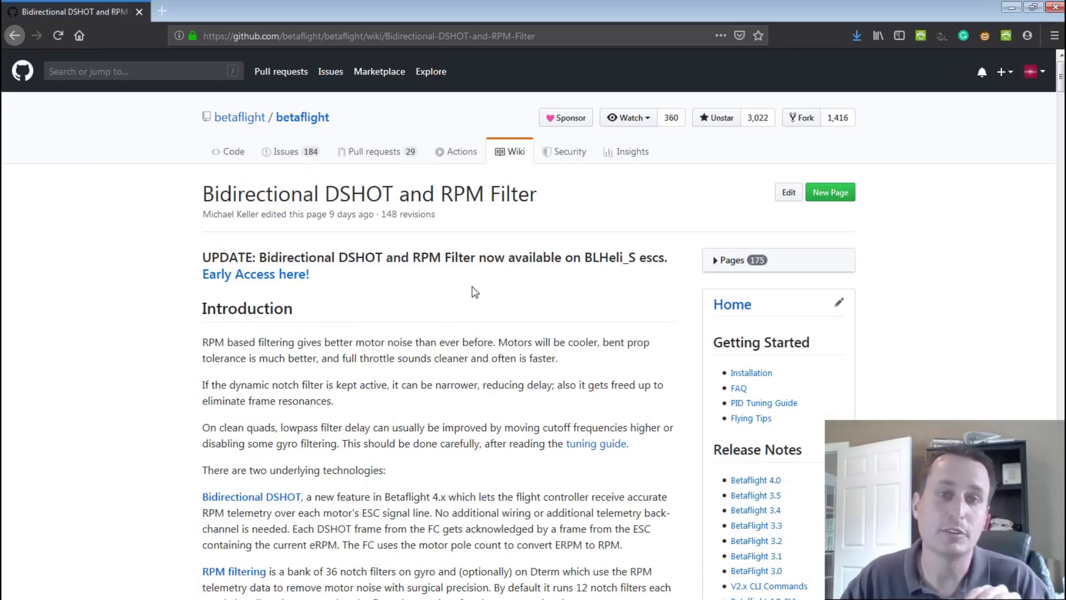
# - Review the Bidirectional DSHOT and RPM Filter wiki page in the browser, from introduction to config verification, and return to Betaflight Configurator
pyautogui.scroll(-8, 475, 292)
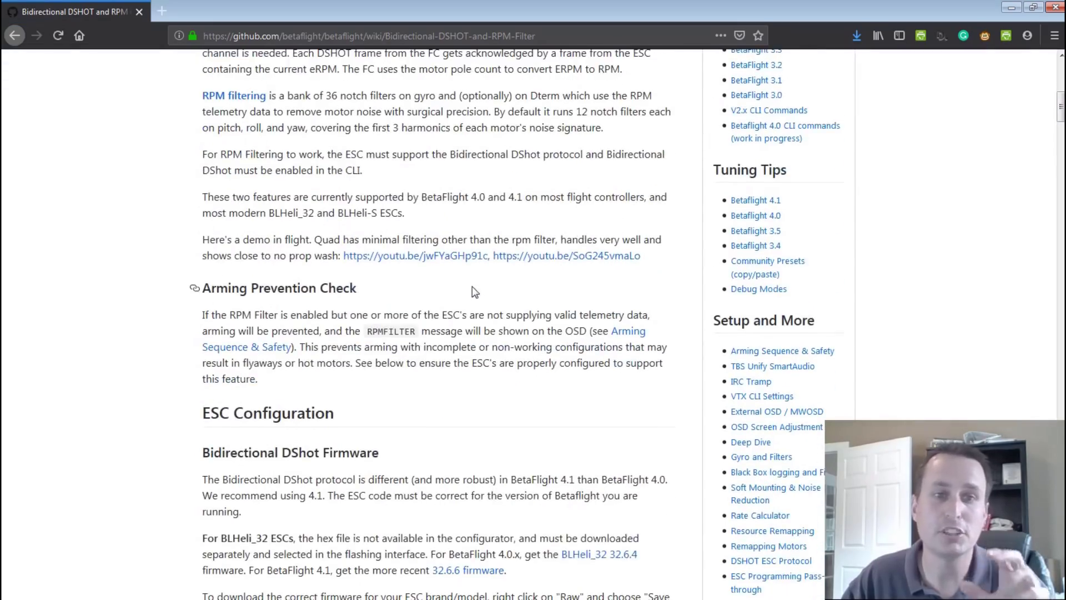
pyautogui.scroll(8, 472, 285)
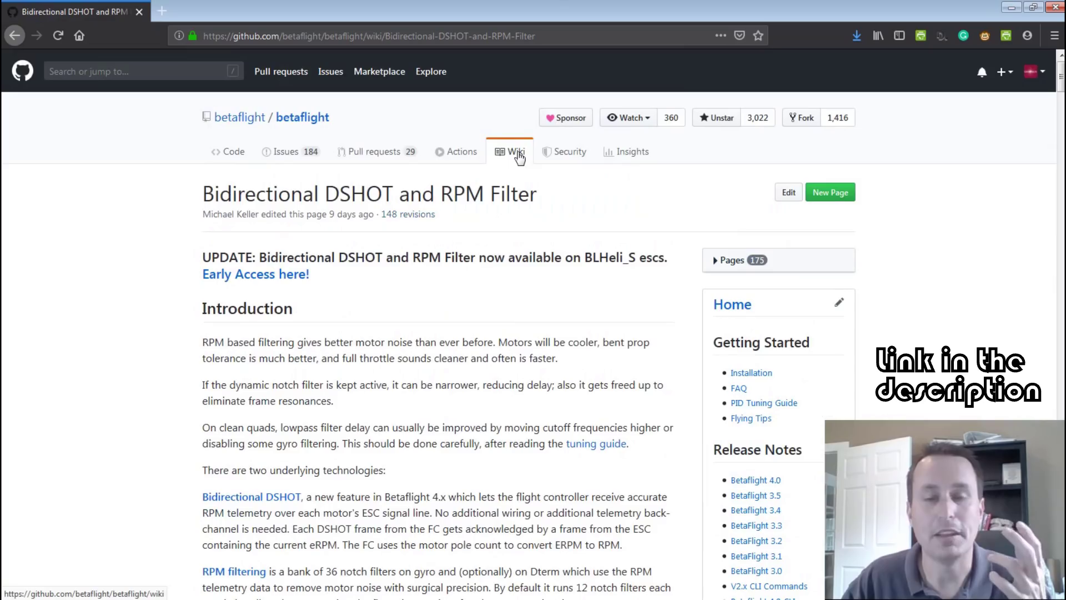
pyautogui.scroll(-8, 486, 331)
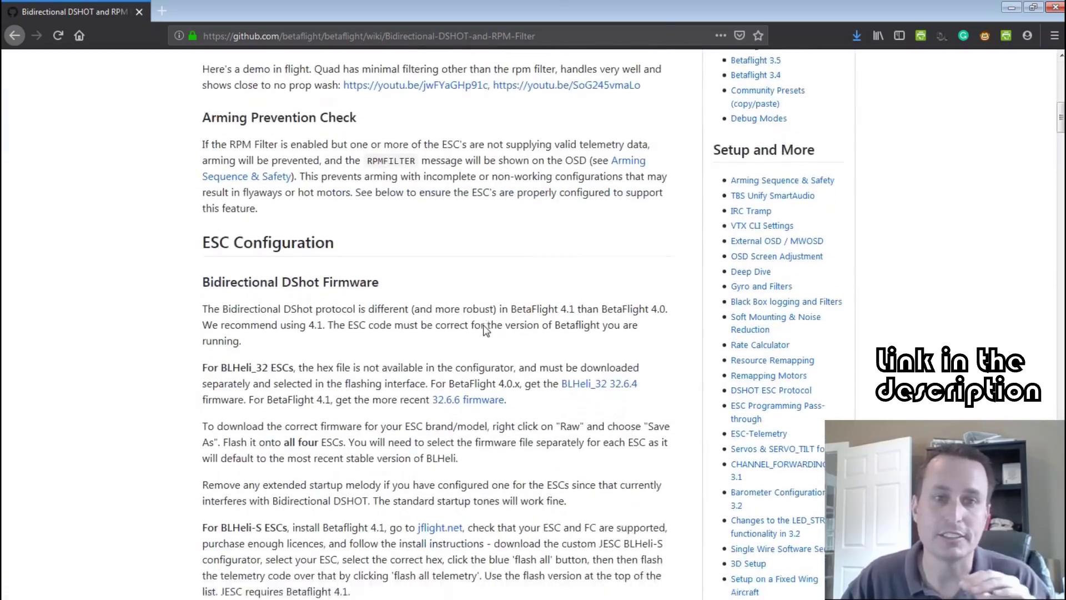
pyautogui.scroll(-5, 486, 331)
pyautogui.scroll(-2, 485, 331)
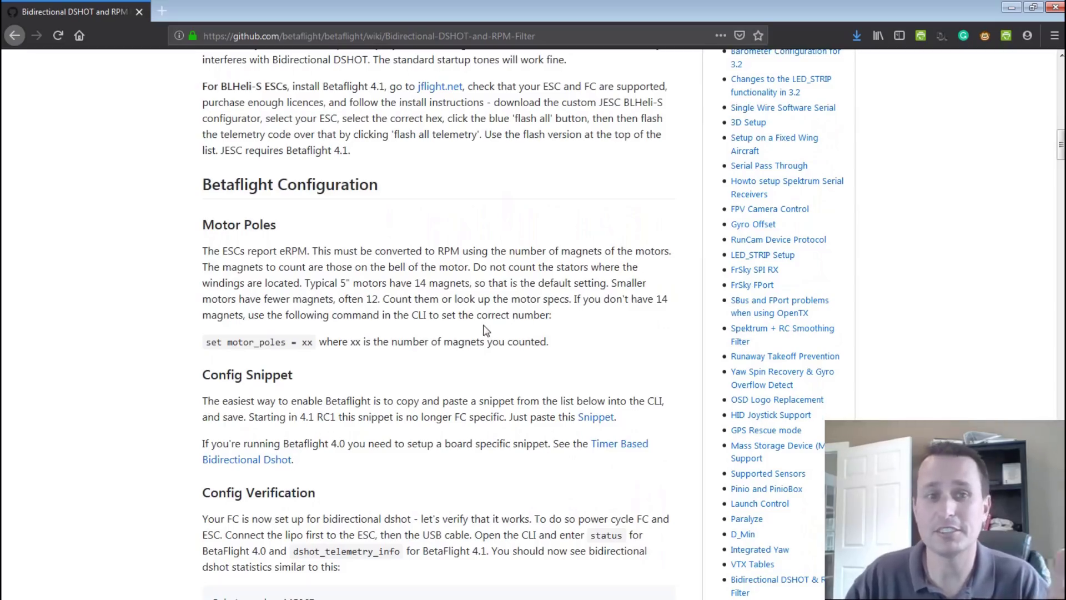
pyautogui.scroll(-2, 485, 331)
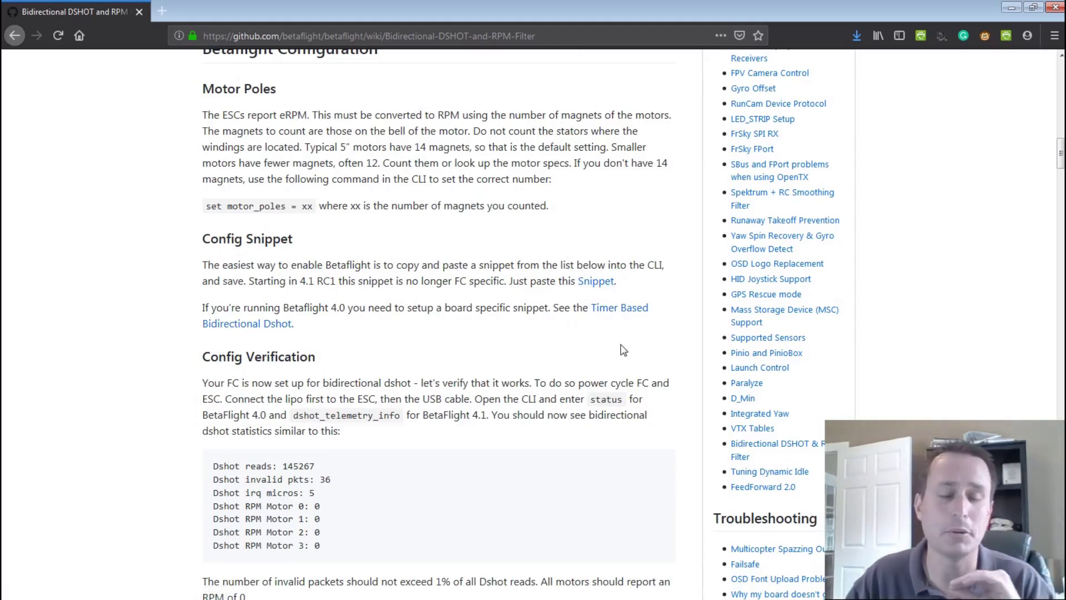
pyautogui.scroll(-9, 621, 348)
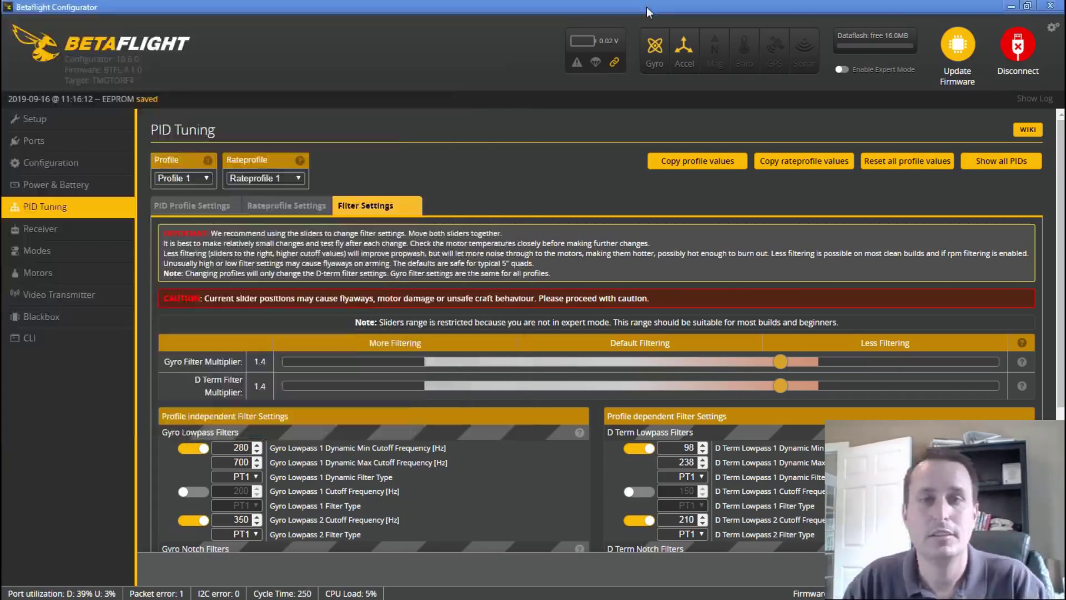
pyautogui.click(646, 7)
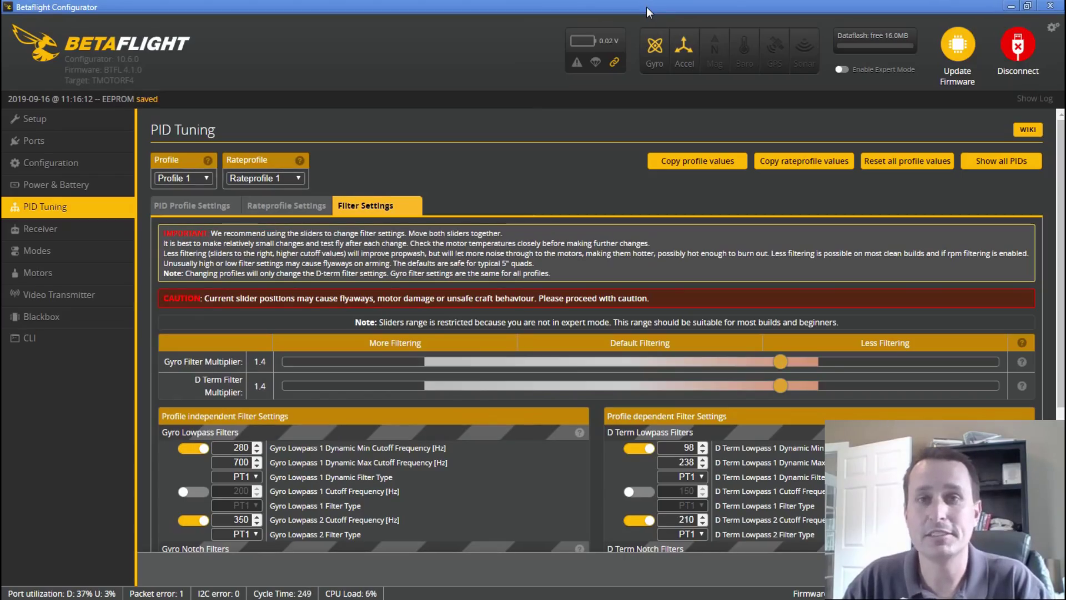